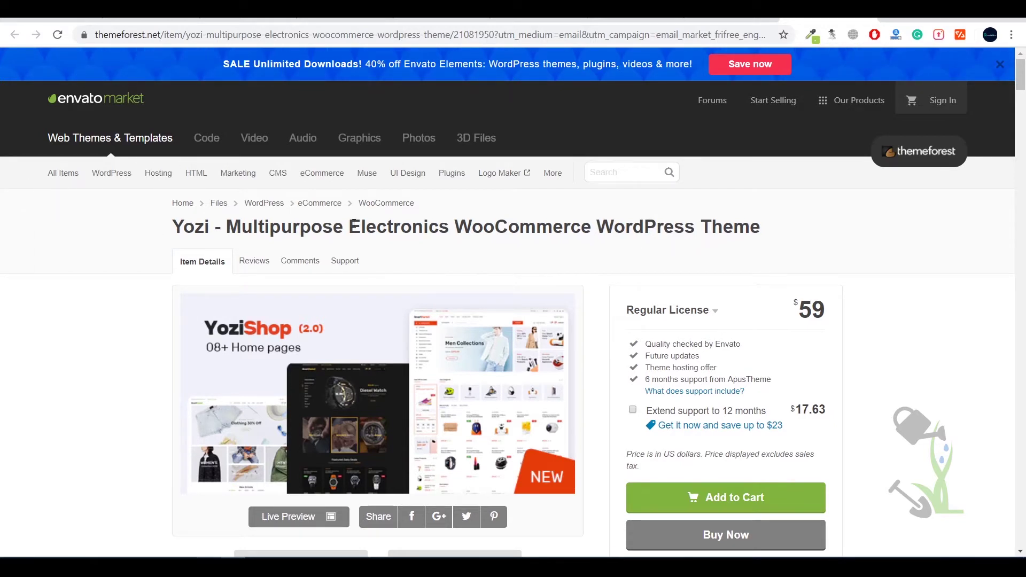
# Step: Open the Yozi theme's live demo preview and scroll through it
pyautogui.scroll(-10, 403, 227)
pyautogui.scroll(9, 413, 226)
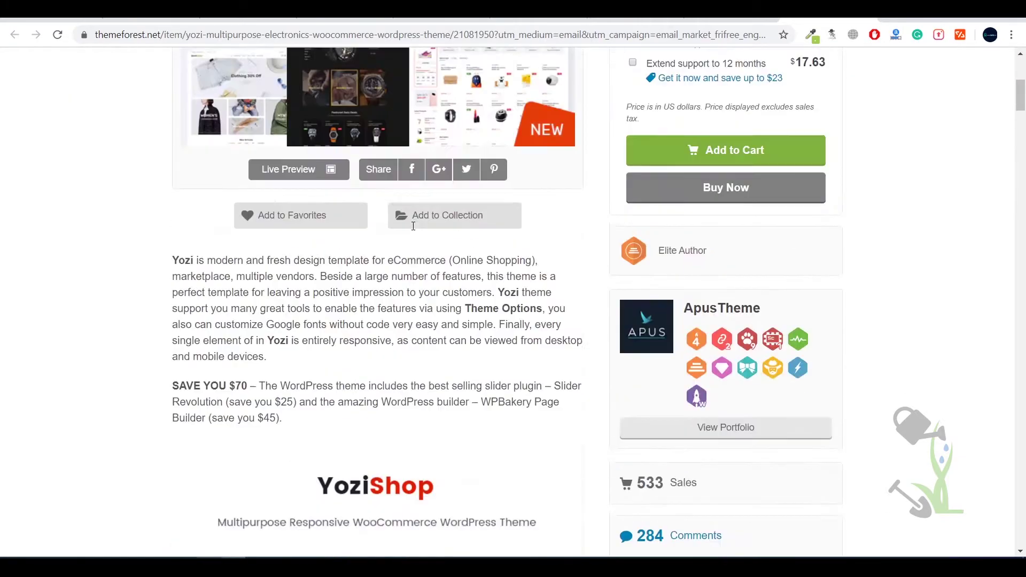
pyautogui.scroll(1, 413, 226)
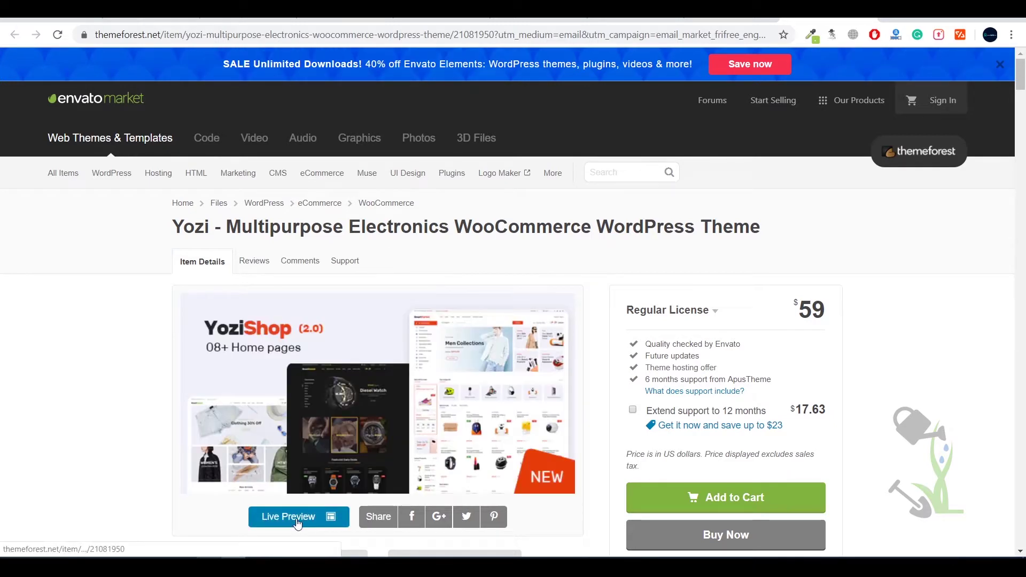
pyautogui.click(277, 516)
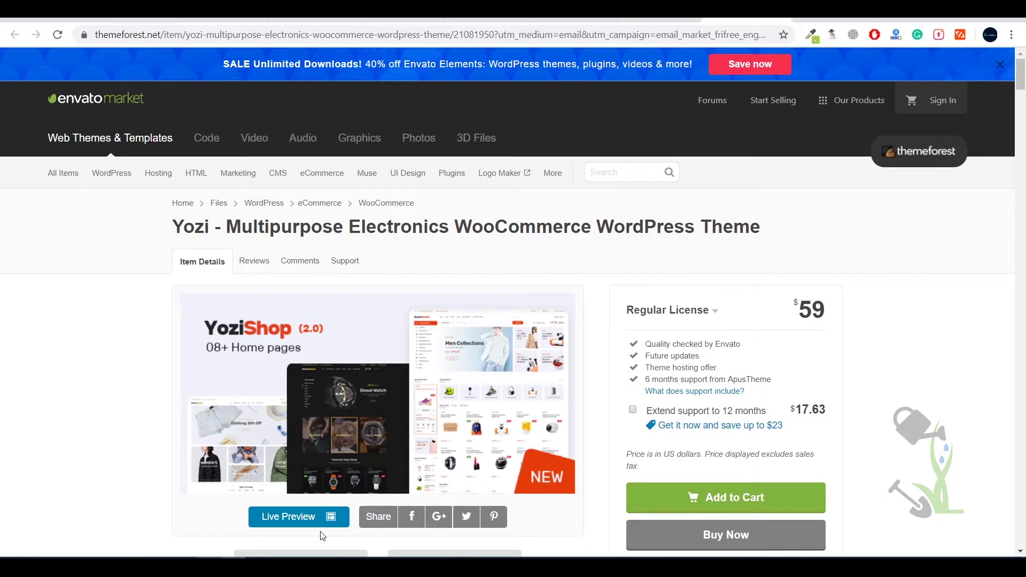
pyautogui.scroll(-15, 323, 536)
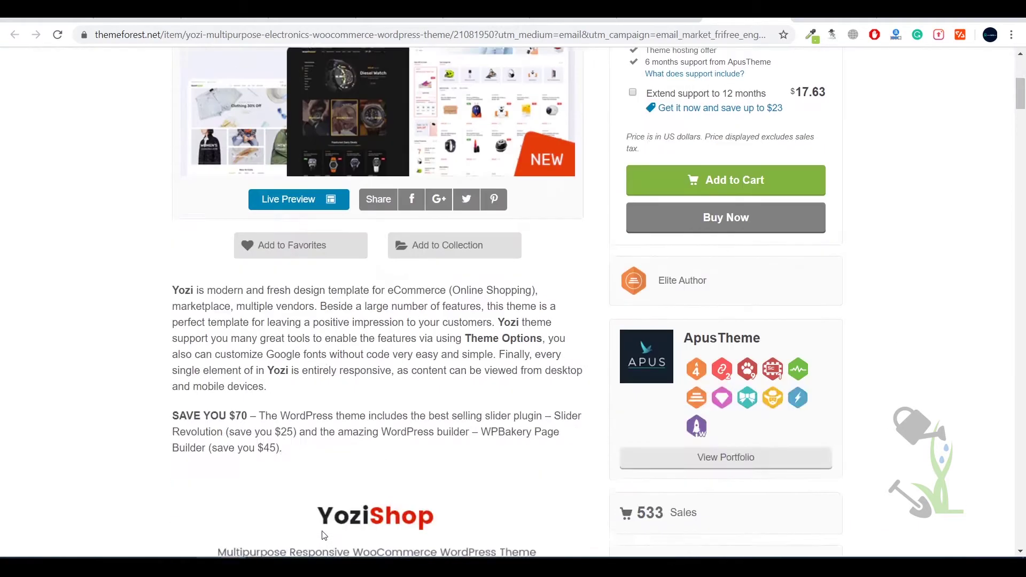
pyautogui.scroll(-20, 405, 433)
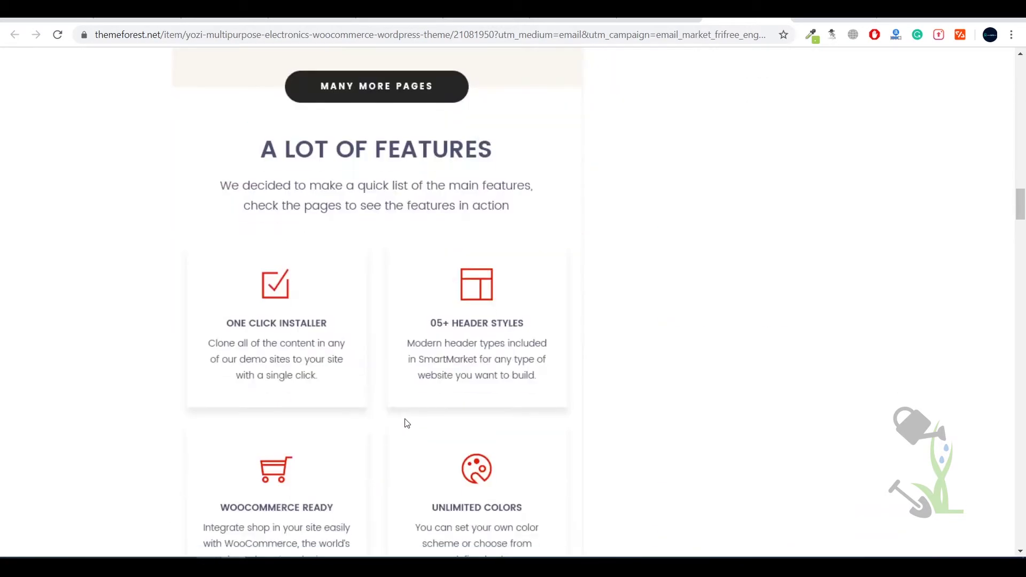
pyautogui.scroll(-20, 406, 415)
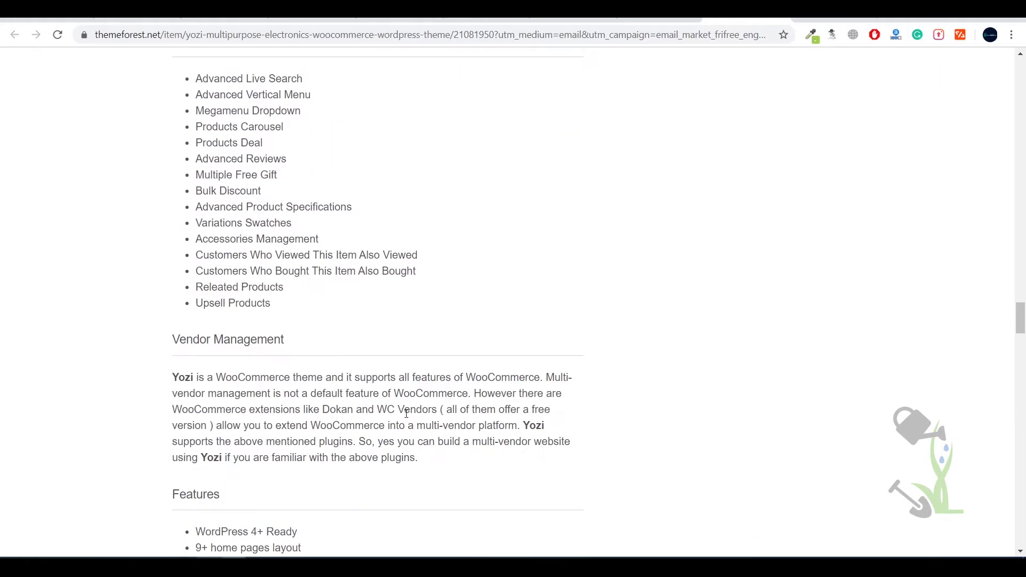
pyautogui.scroll(-8, 464, 376)
pyautogui.scroll(20, 464, 374)
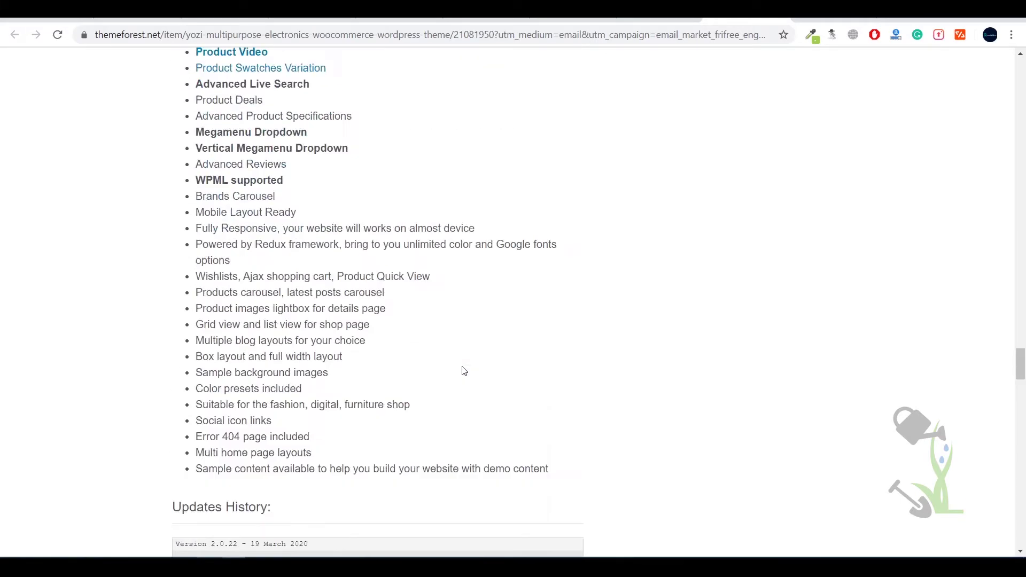
pyautogui.scroll(15, 464, 371)
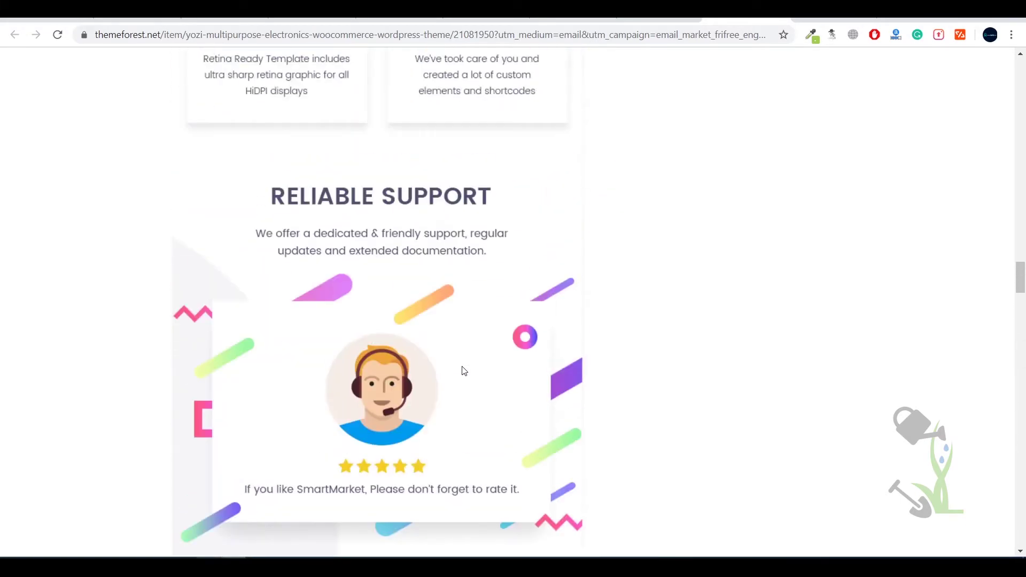
pyautogui.scroll(20, 594, 343)
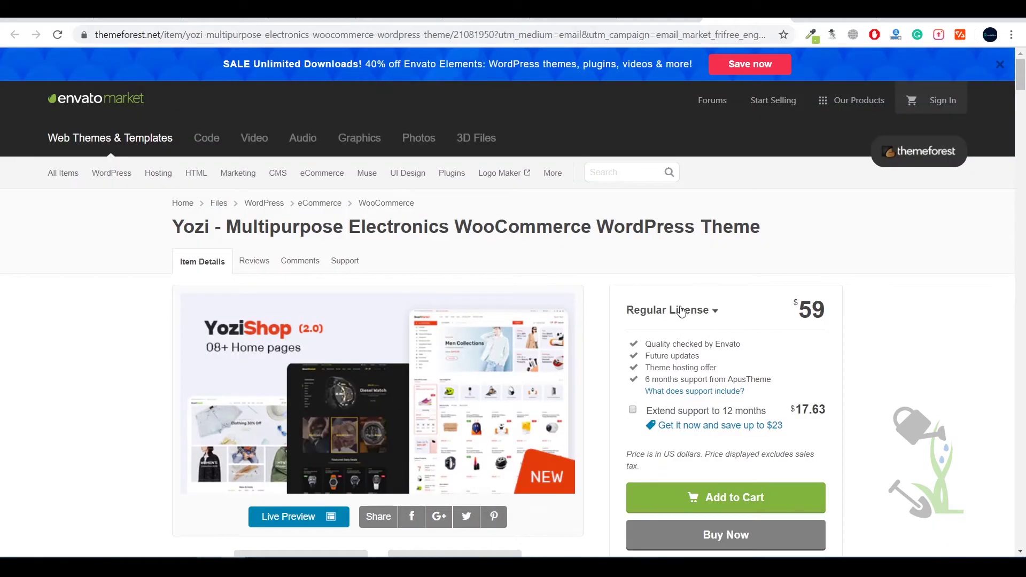
# Step: Browse the Yozi live demo page and its Home Pages section of layouts
pyautogui.click(299, 516)
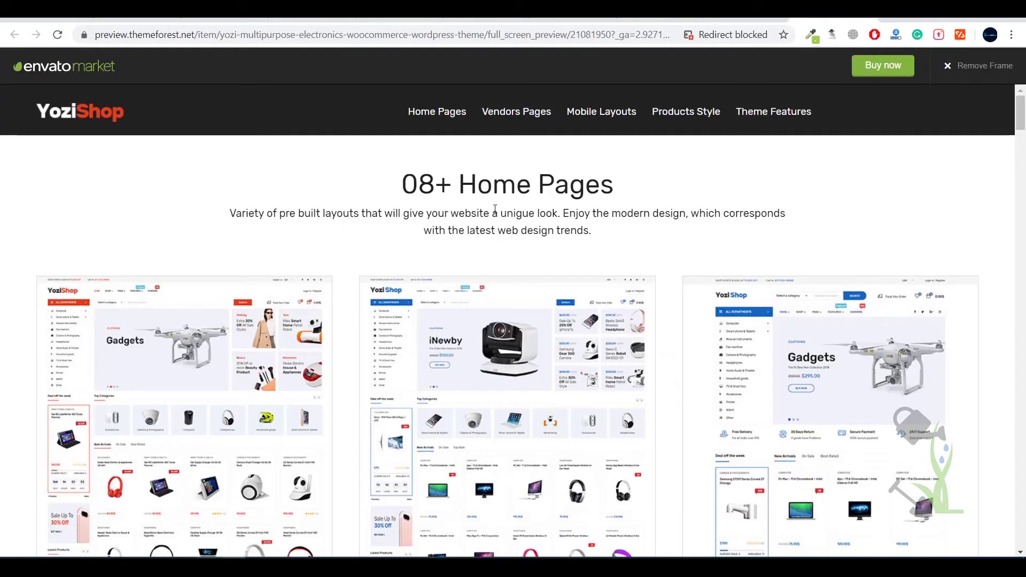
pyautogui.scroll(-5, 537, 248)
pyautogui.scroll(5, 486, 218)
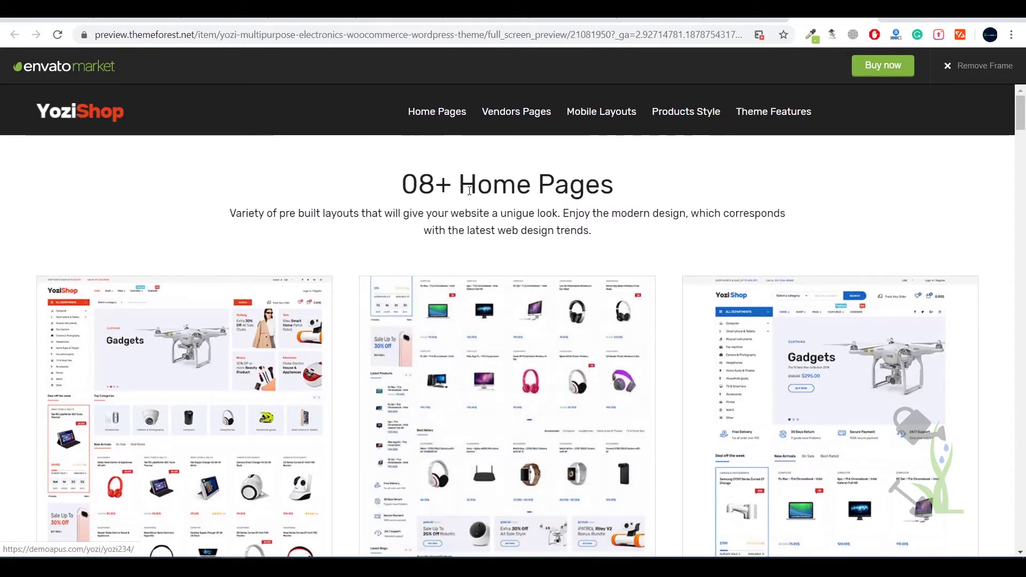
pyautogui.moveTo(459, 184); pyautogui.dragTo(631, 190)
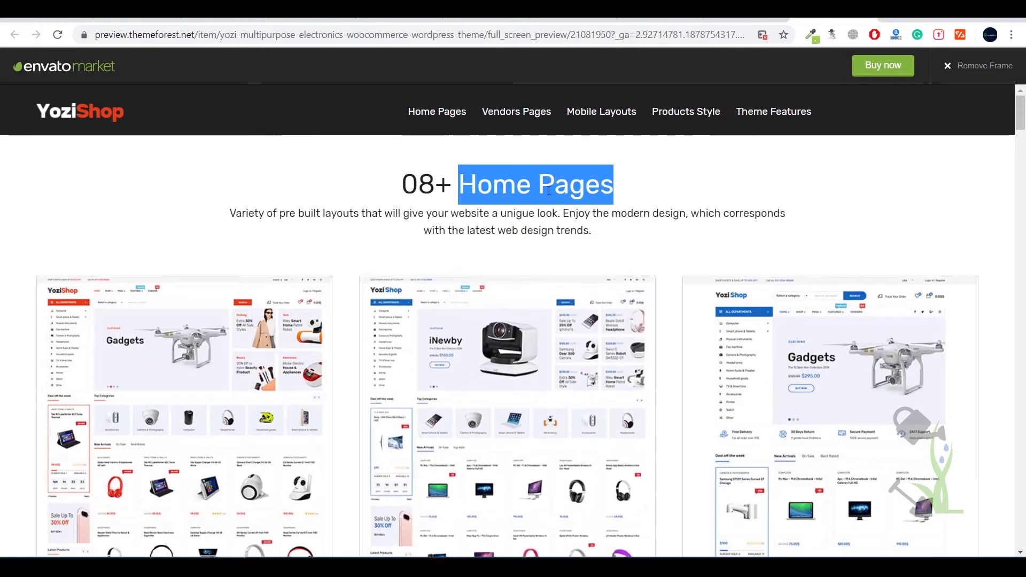
pyautogui.doubleClick(535, 189)
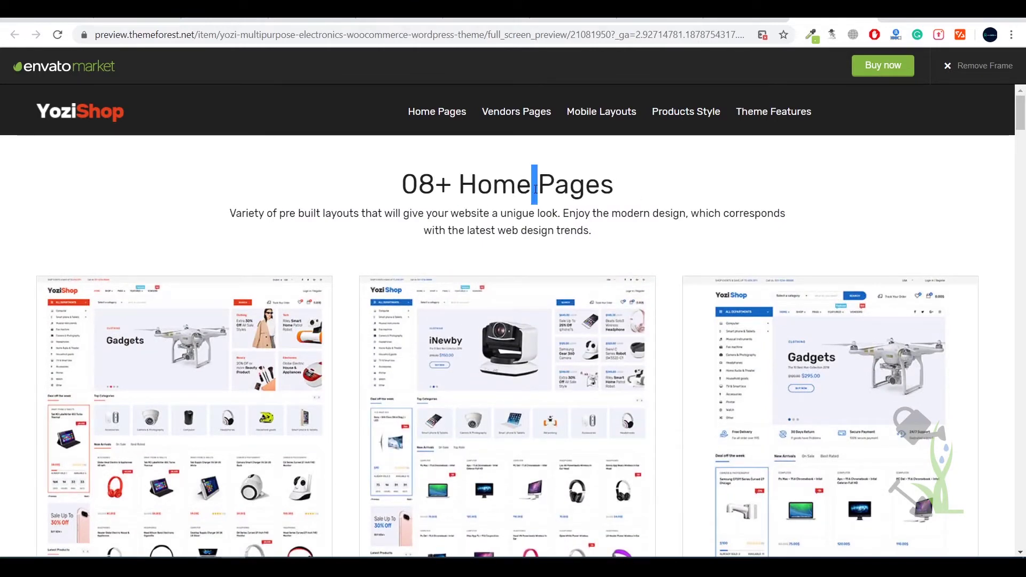
pyautogui.scroll(-20, 535, 189)
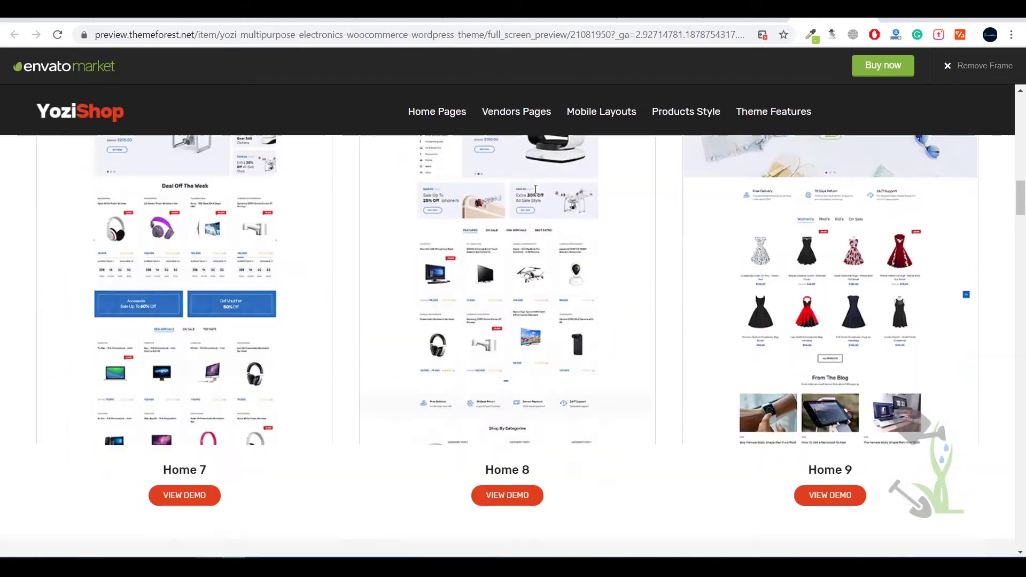
pyautogui.scroll(-15, 536, 193)
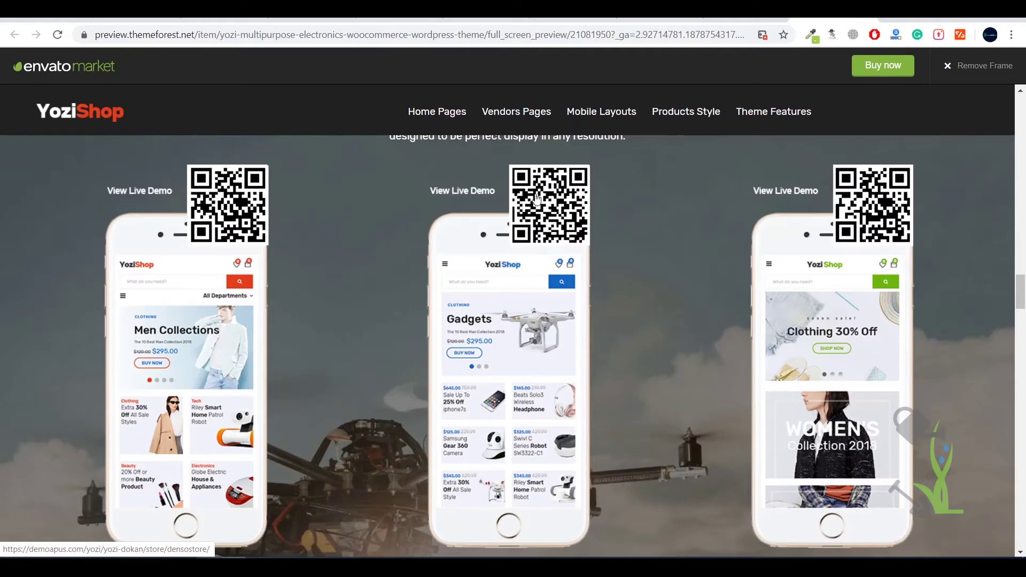
pyautogui.scroll(-10, 536, 195)
pyautogui.scroll(10, 534, 194)
pyautogui.scroll(-1, 545, 257)
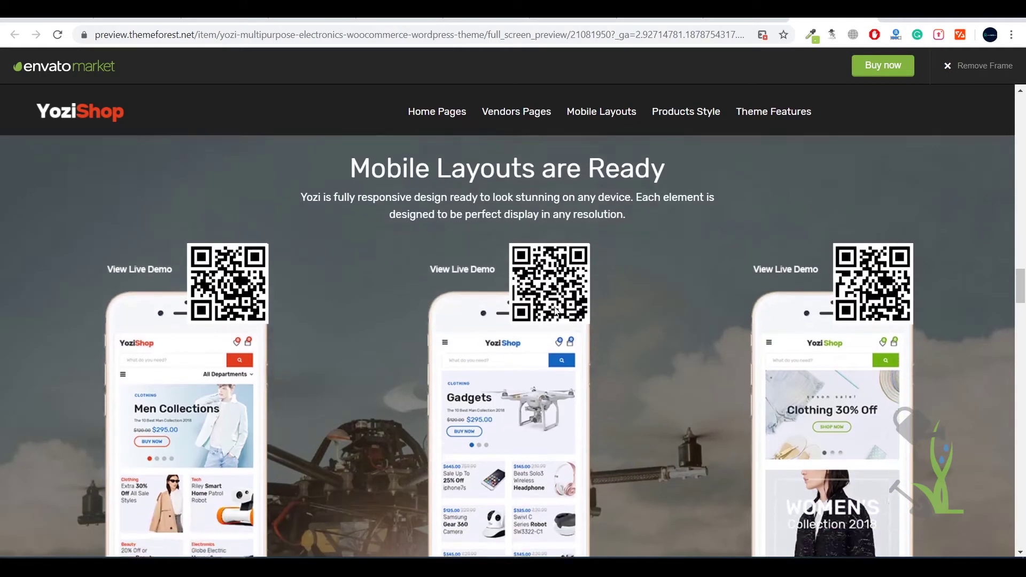
pyautogui.scroll(2, 323, 277)
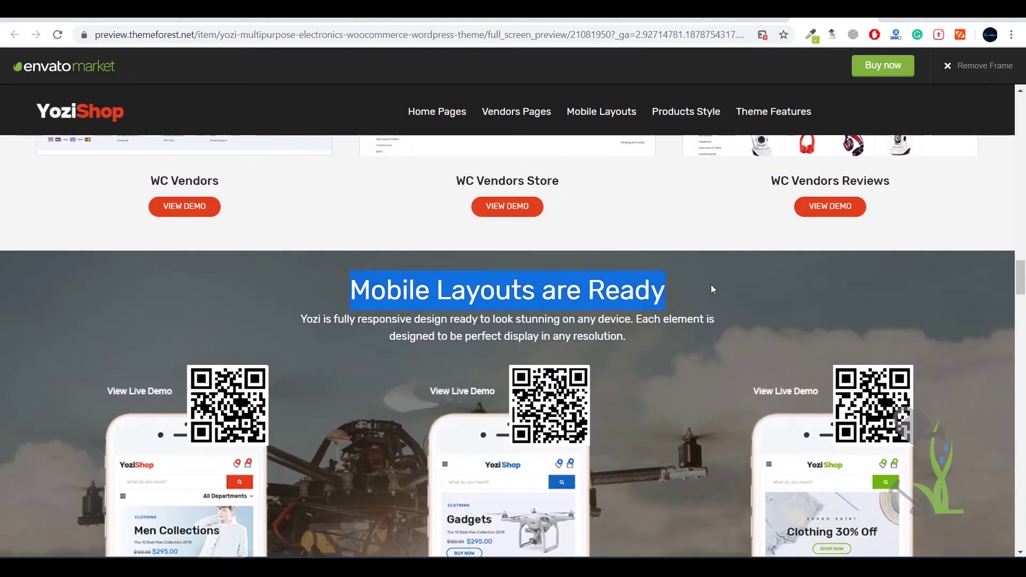
pyautogui.scroll(-7, 827, 383)
pyautogui.scroll(7, 828, 380)
pyautogui.scroll(-15, 828, 382)
pyautogui.scroll(-5, 721, 441)
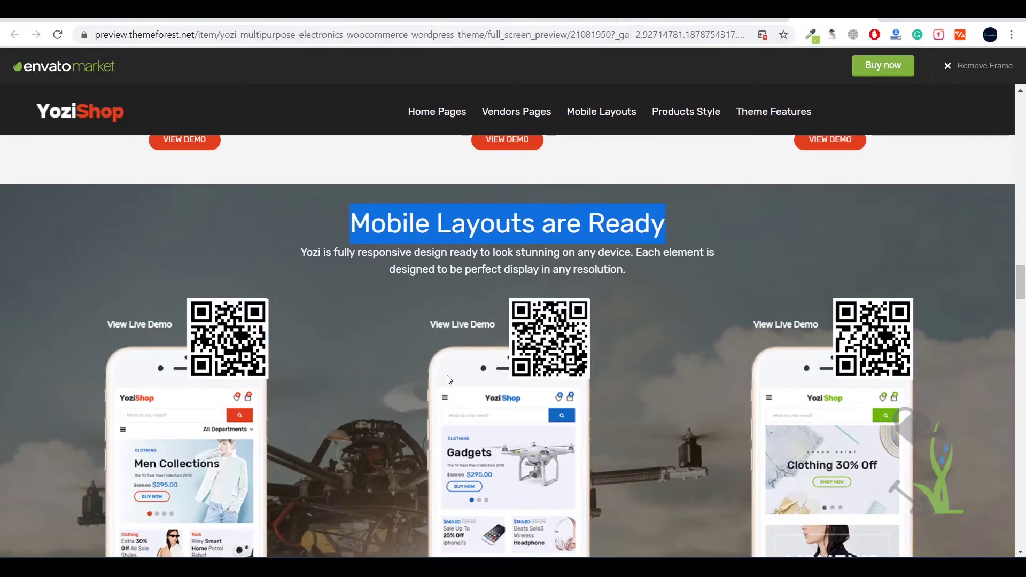
pyautogui.scroll(-7, 572, 379)
pyautogui.scroll(8, 259, 382)
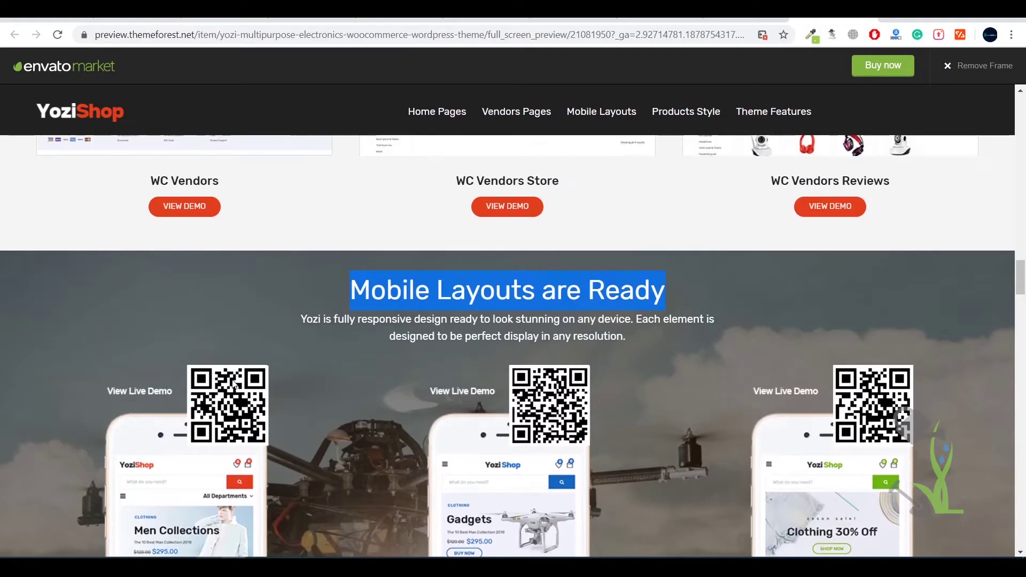
pyautogui.scroll(-20, 317, 400)
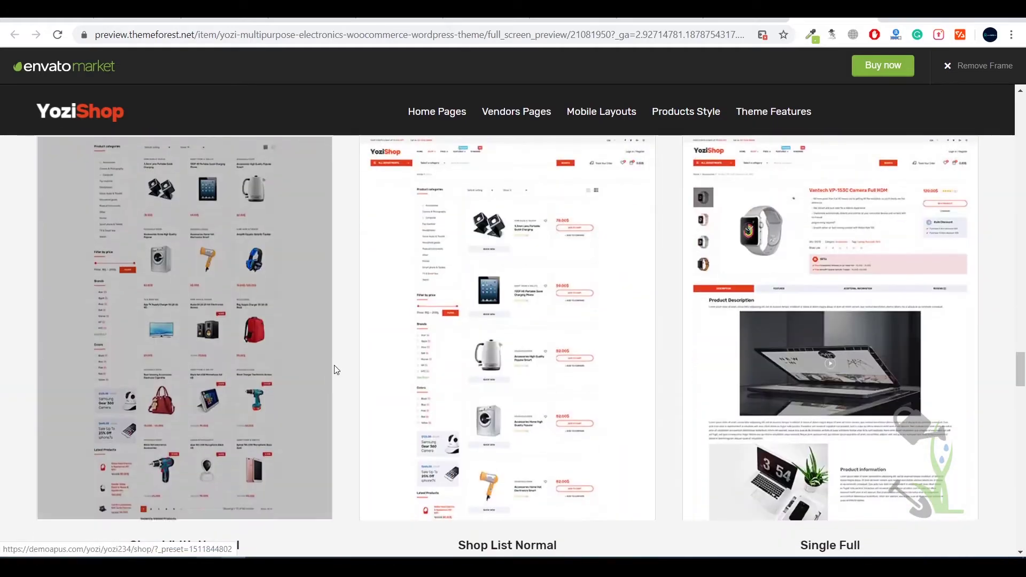
pyautogui.scroll(-15, 379, 358)
pyautogui.scroll(12, 665, 386)
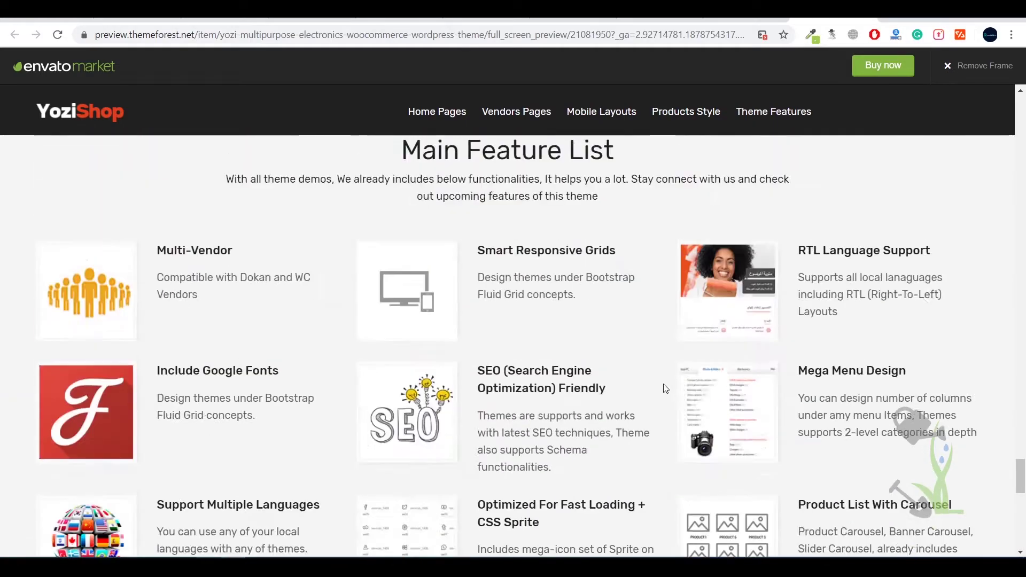
pyautogui.scroll(20, 665, 389)
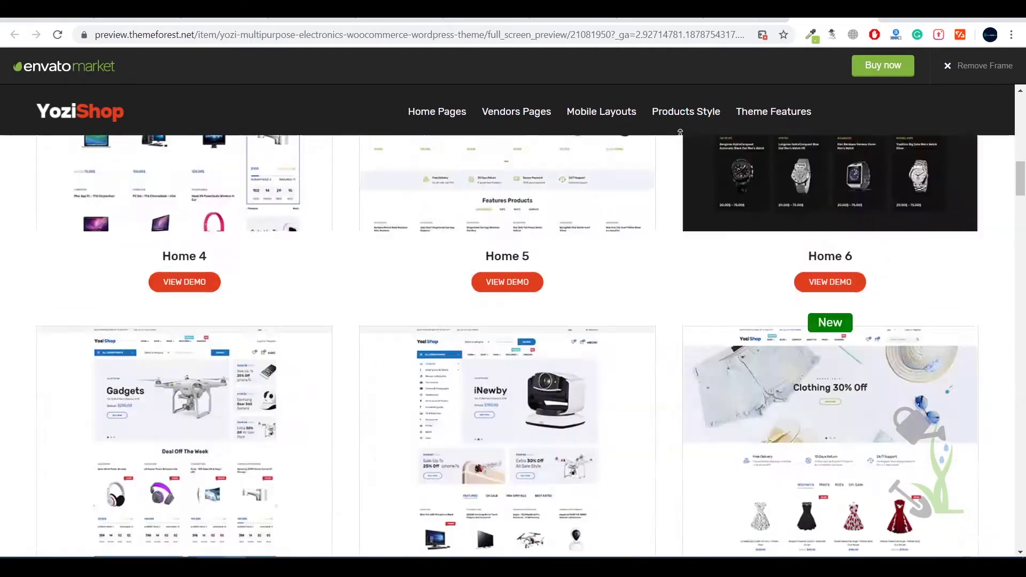
# Step: Close the demo tab and scroll the front page's Hello world! post and widgets
pyautogui.hotkey('ctrl', 'w')
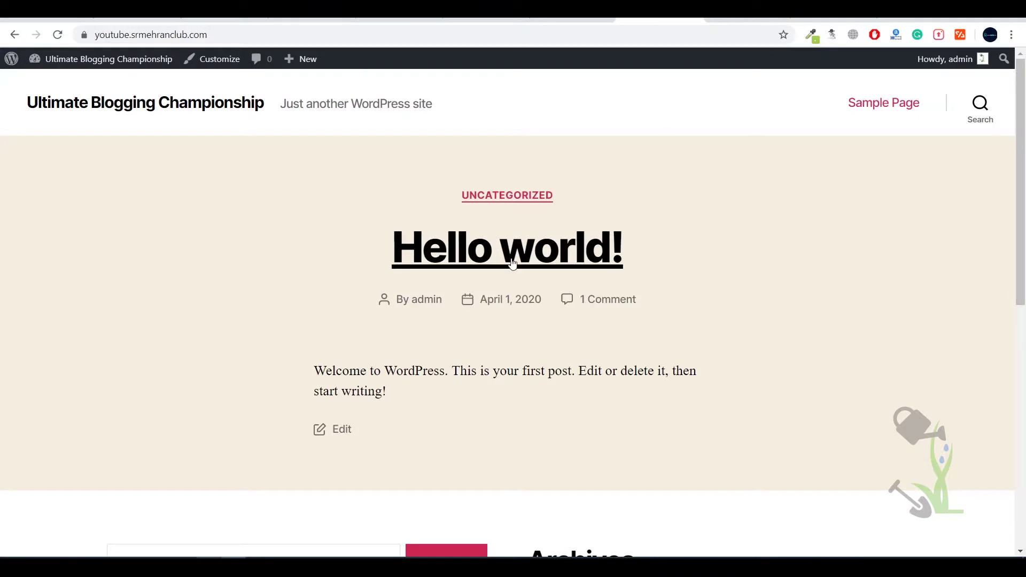
pyautogui.scroll(-9, 458, 221)
pyautogui.scroll(6, 458, 224)
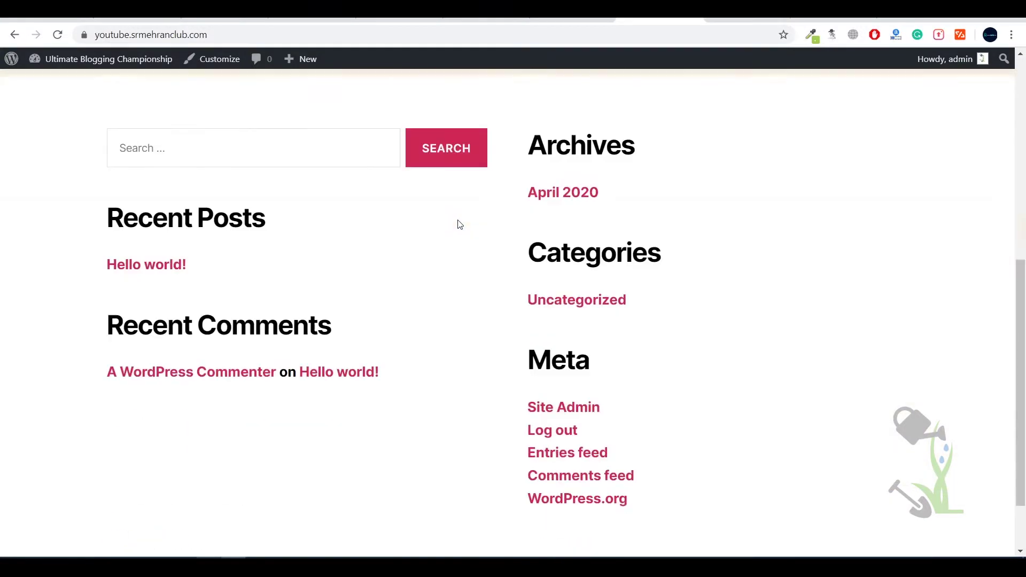
pyautogui.scroll(-1, 460, 224)
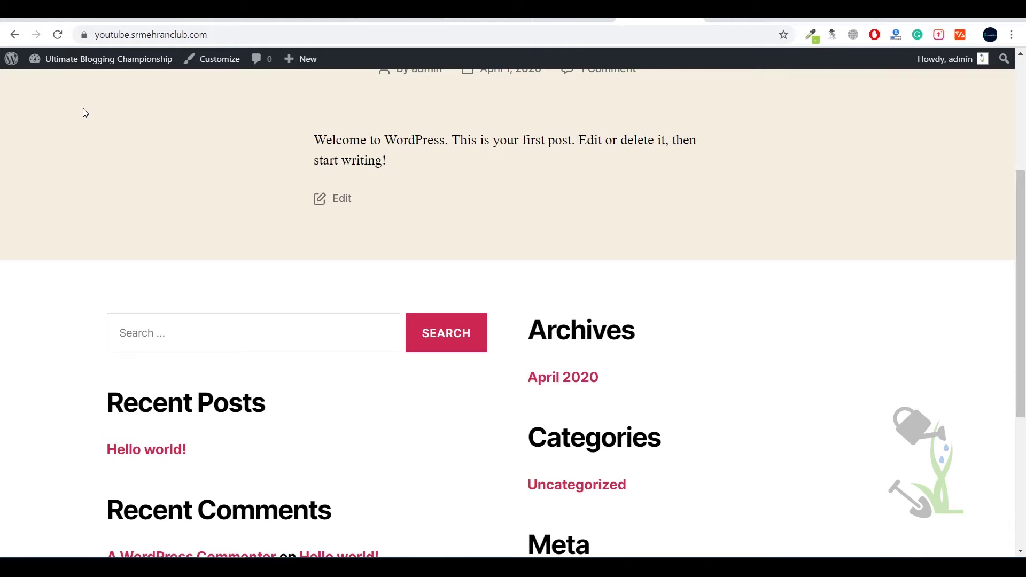
pyautogui.click(411, 43)
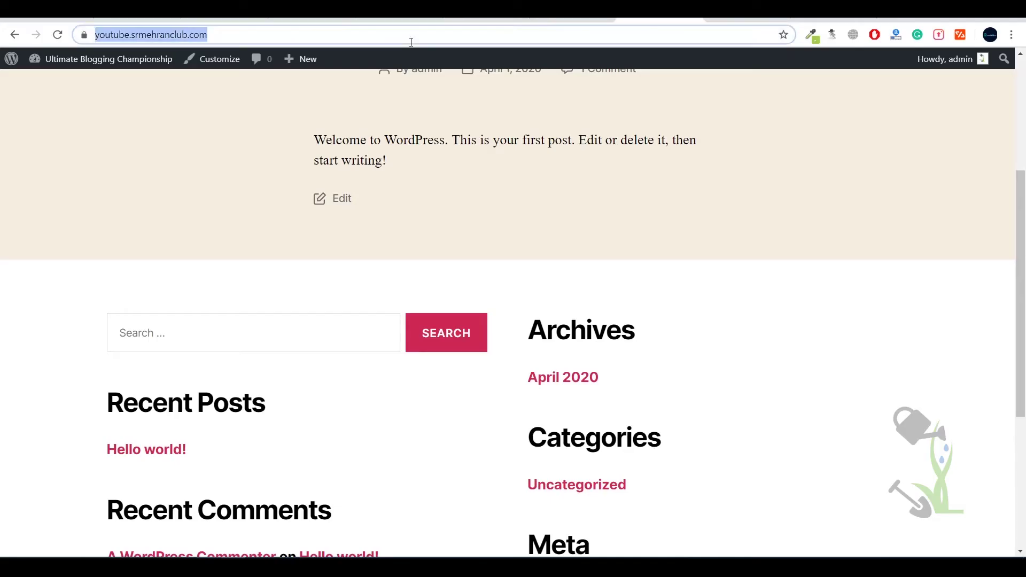
pyautogui.click(411, 42)
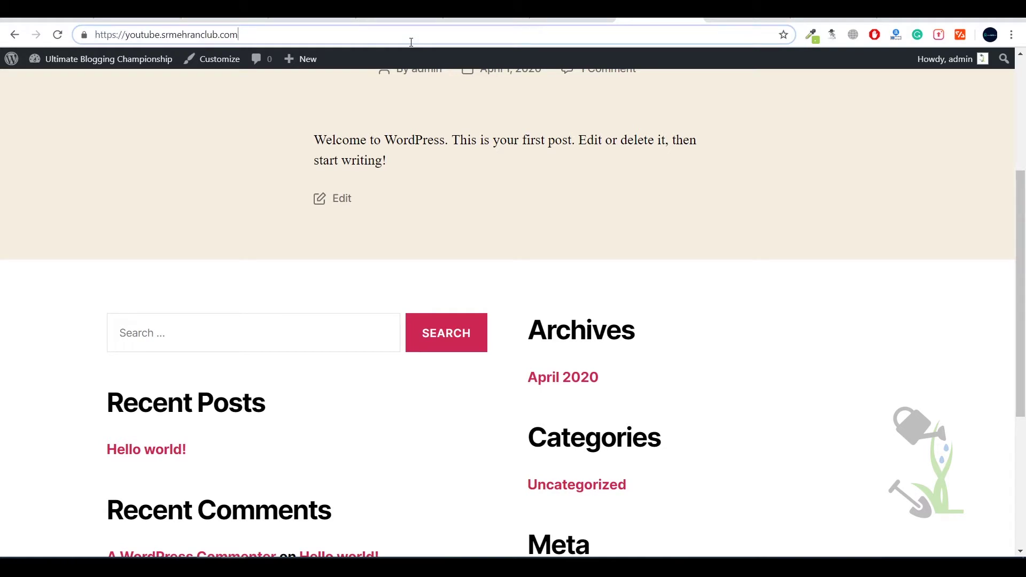
pyautogui.write('/wp-admin')
pyautogui.press('Return')
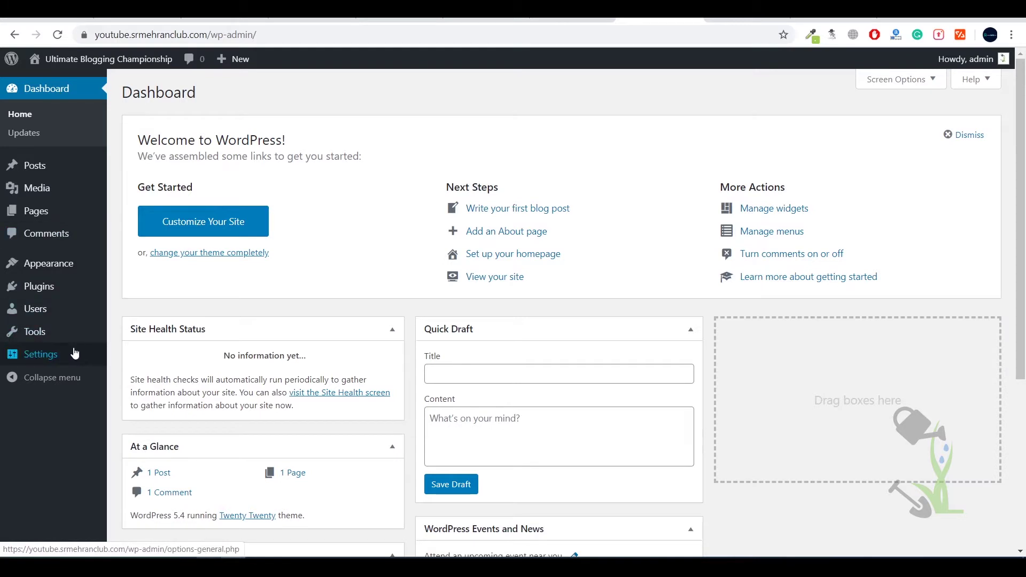
pyautogui.moveTo(65, 357)
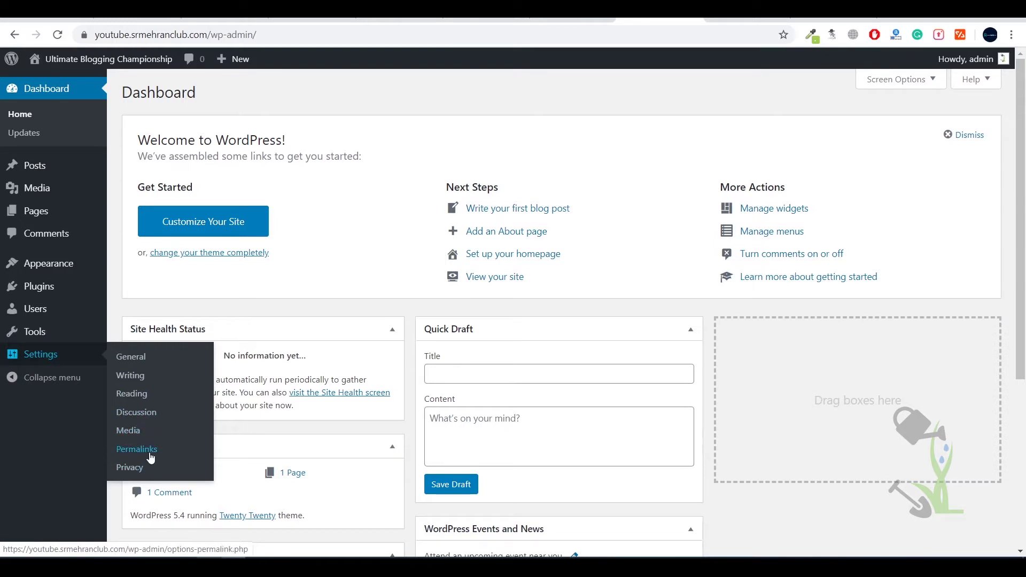
# Step: Switch permalinks to the Post name structure (/%postname%/) and save the change
pyautogui.click(185, 459)
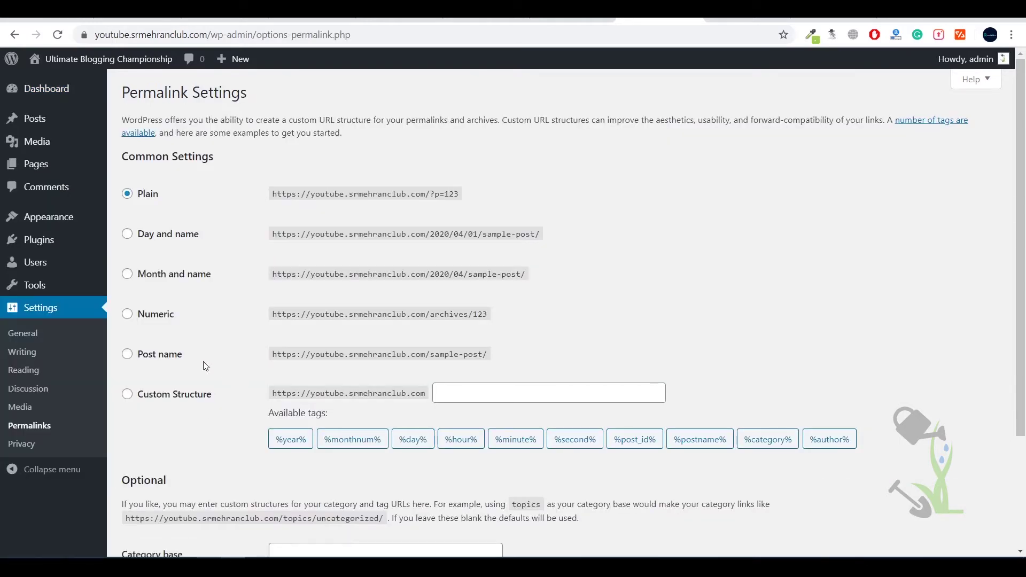
pyautogui.click(171, 355)
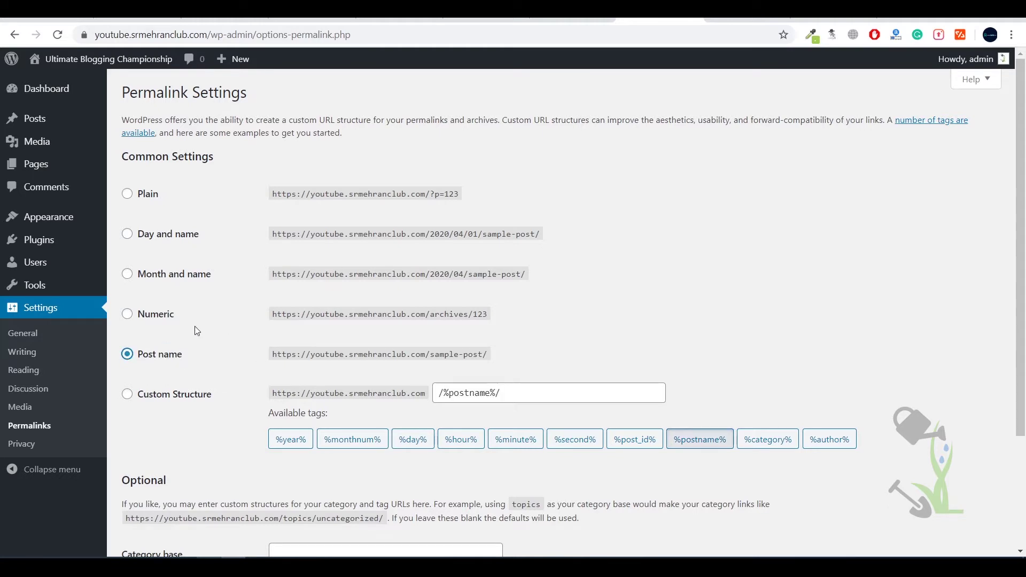
pyautogui.scroll(-3, 245, 366)
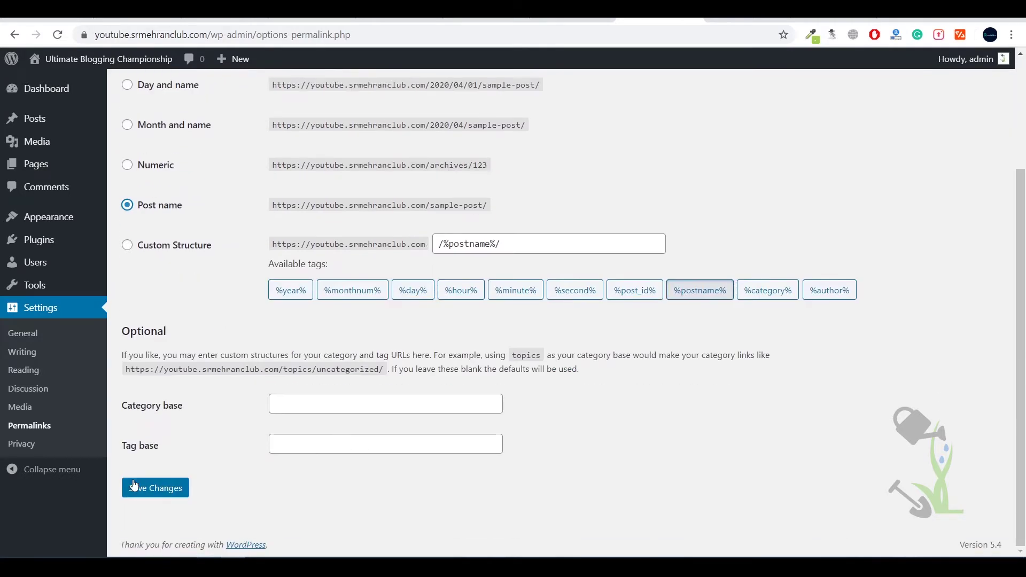
pyautogui.click(167, 489)
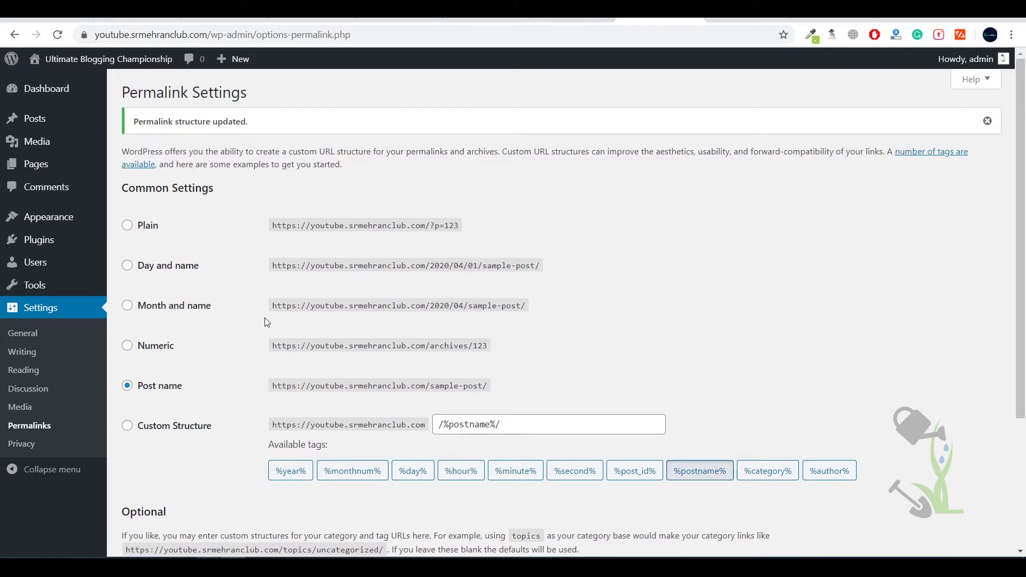
pyautogui.moveTo(70, 282)
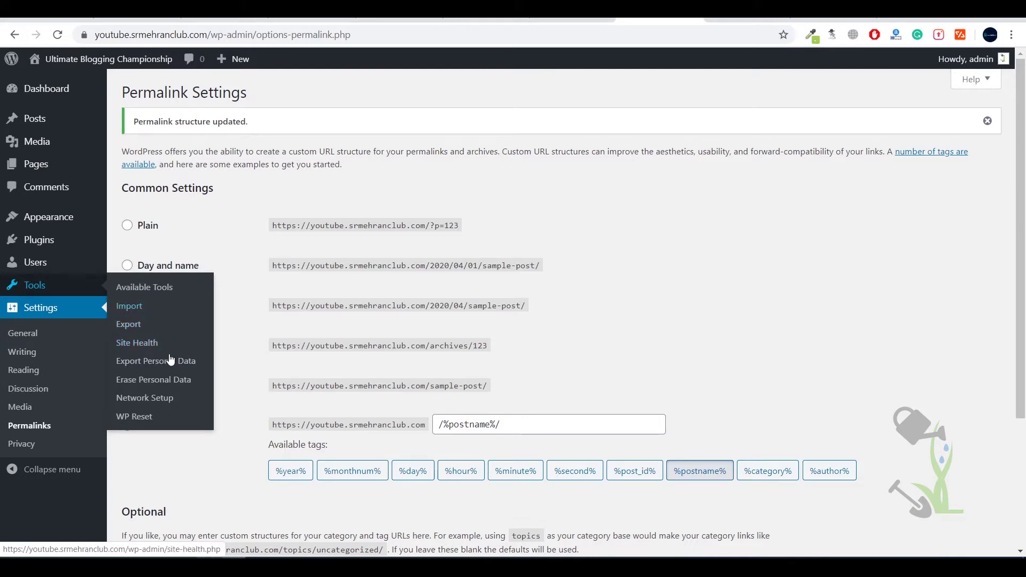
pyautogui.moveTo(78, 265)
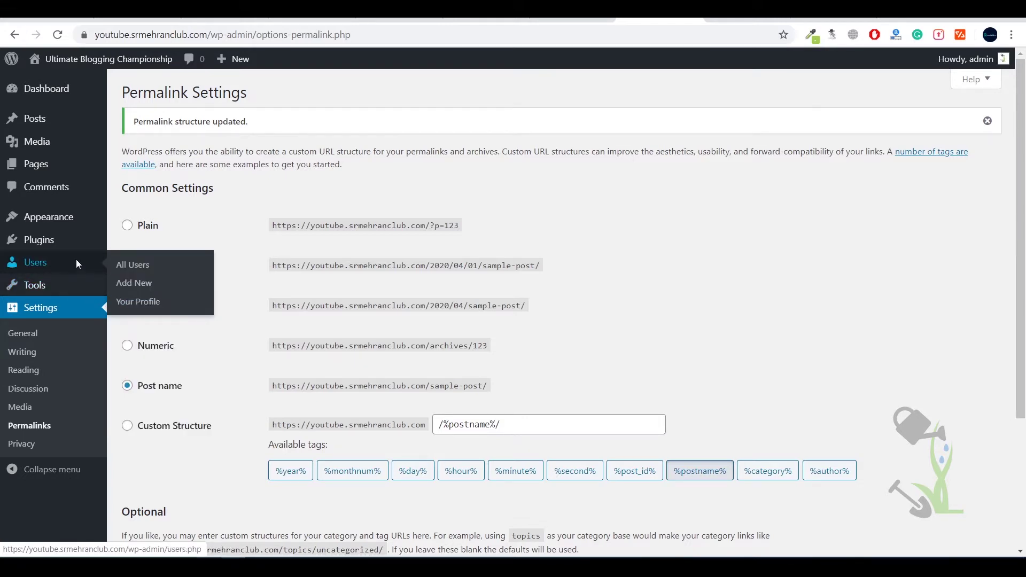
# Step: Open the Users list showing the single admin account with the Administrator role
pyautogui.click(77, 263)
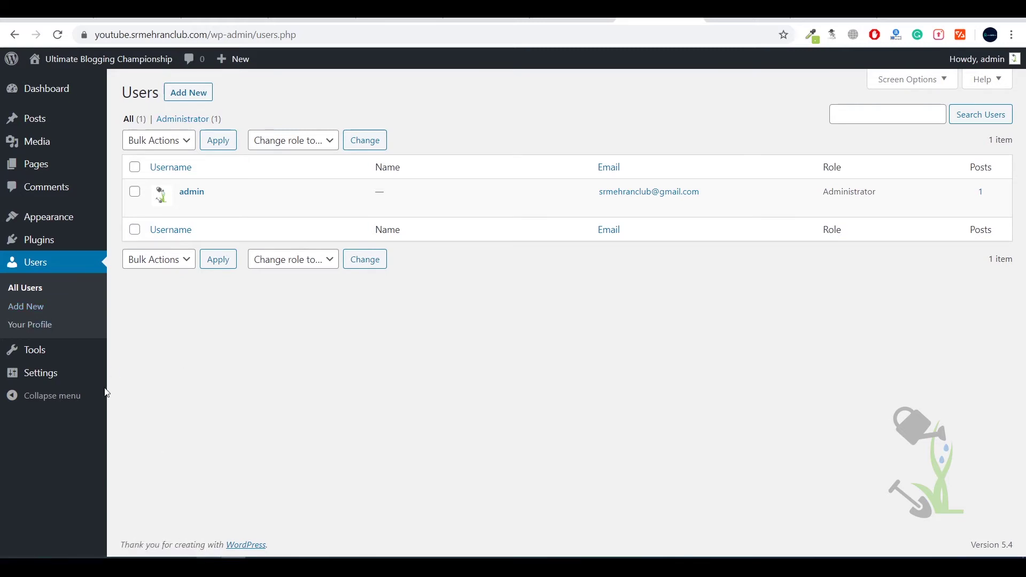
pyautogui.moveTo(41, 246)
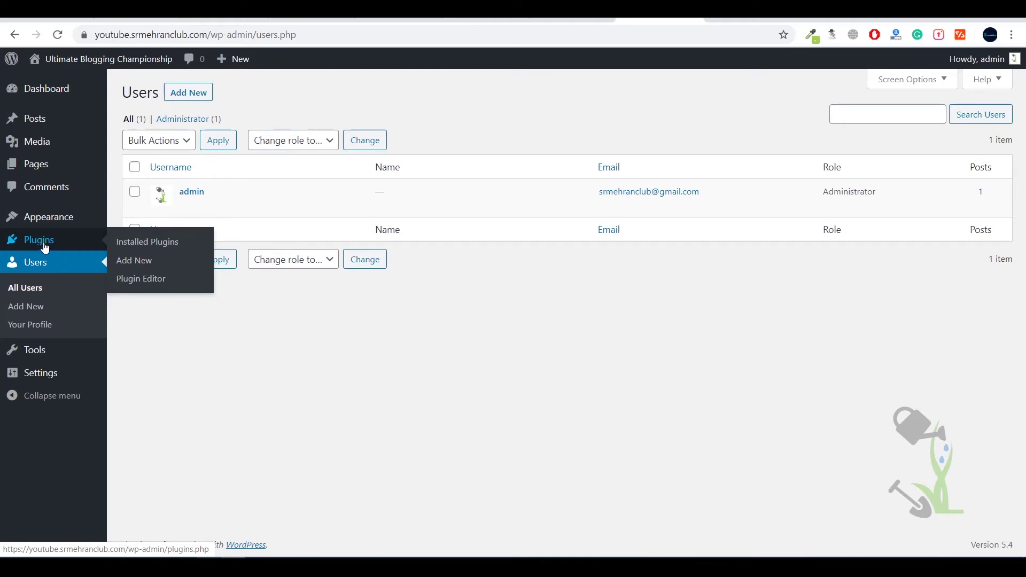
# Step: Check the installed themes, including Yozi, then open Add Themes with its featured list
pyautogui.moveTo(69, 213)
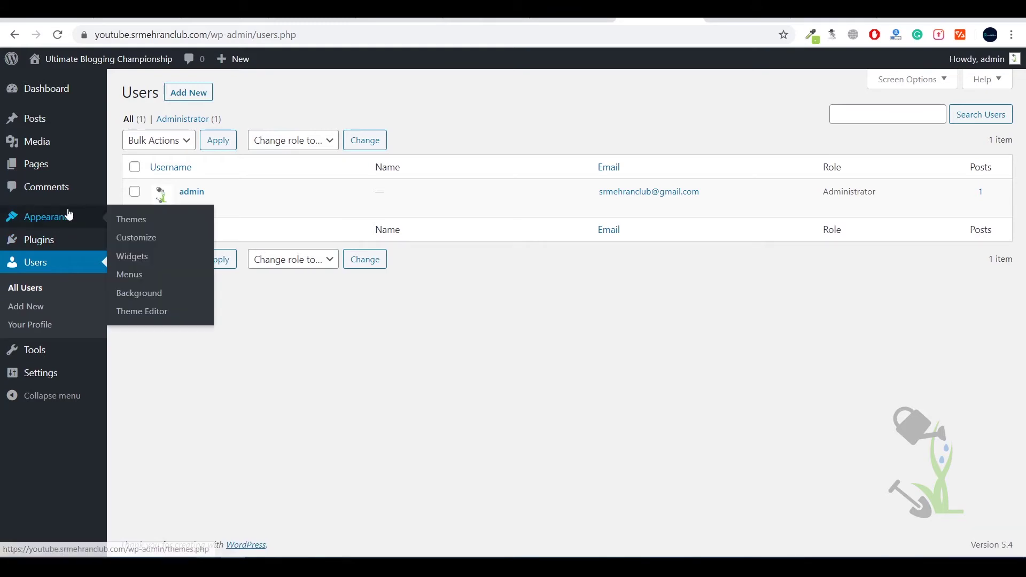
pyautogui.click(137, 226)
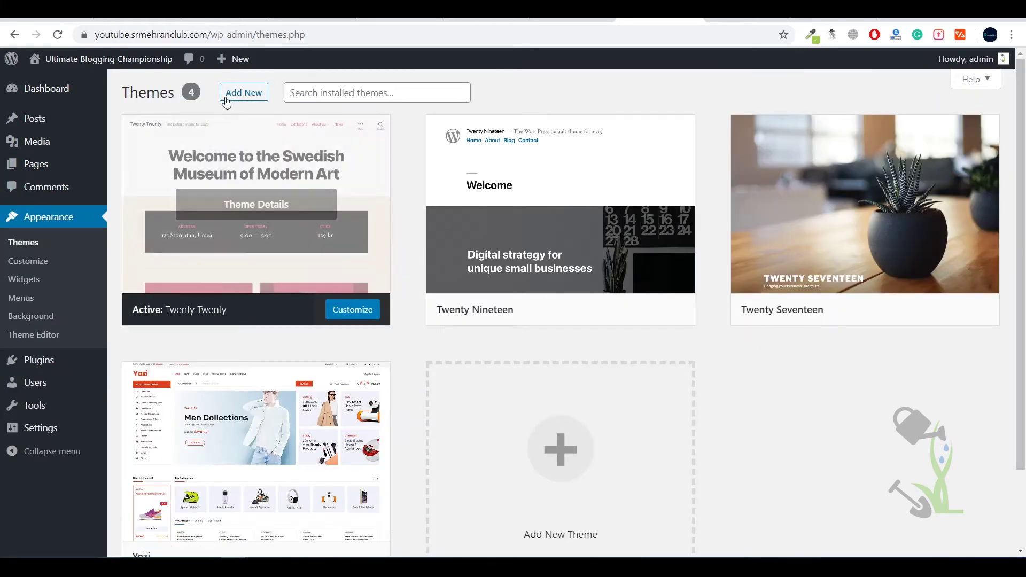
pyautogui.scroll(-3, 299, 374)
pyautogui.moveTo(217, 326)
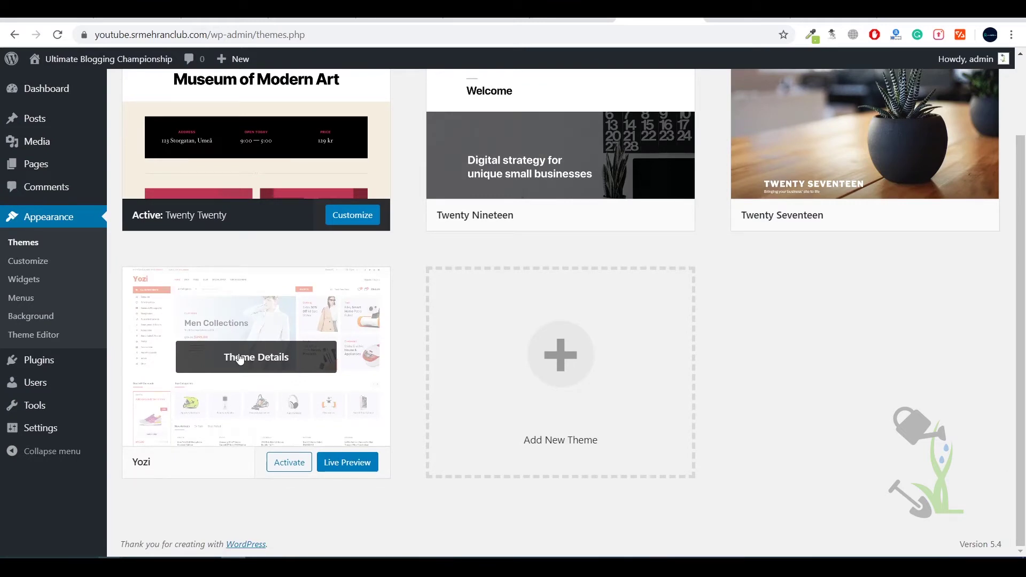
pyautogui.scroll(1, 365, 366)
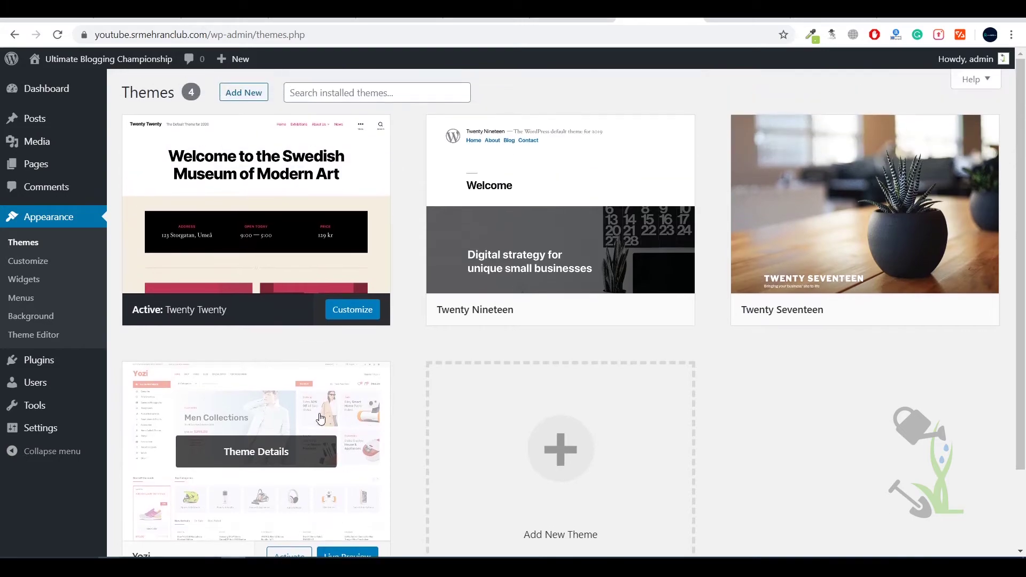
pyautogui.click(240, 92)
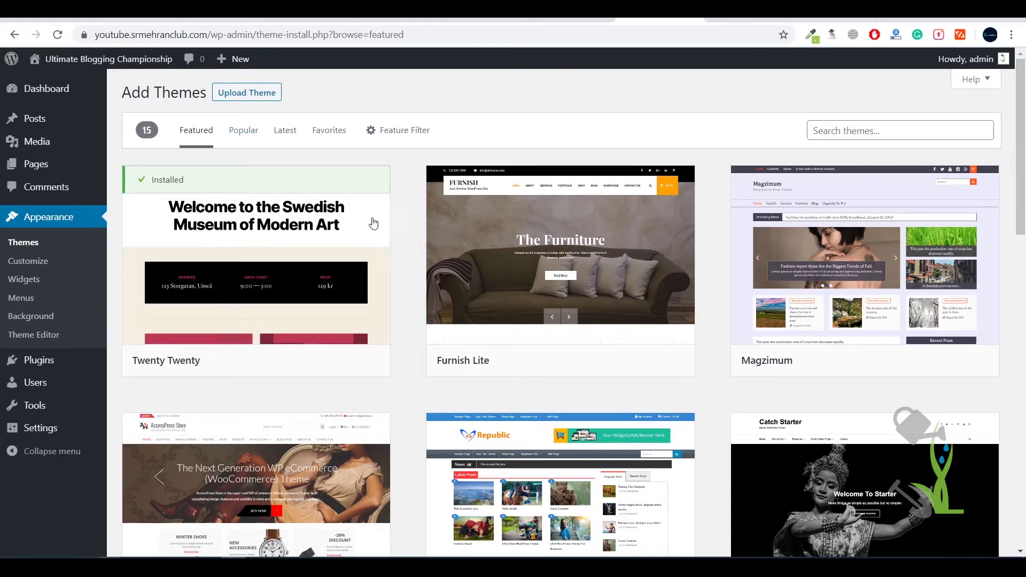
# Step: Show the Popular themes, 3961 in total, and scroll through the theme grid
pyautogui.click(241, 147)
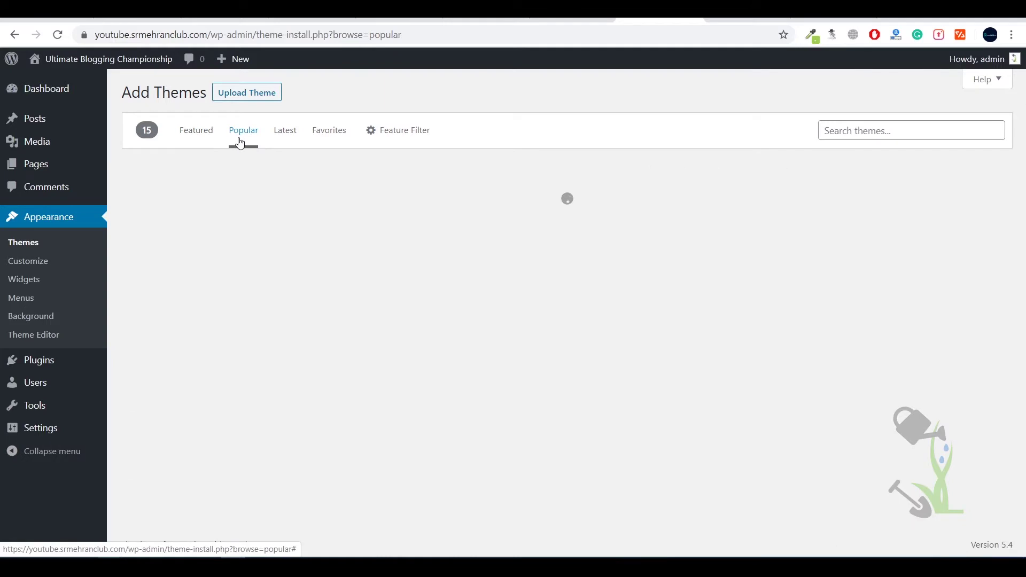
pyautogui.doubleClick(162, 124)
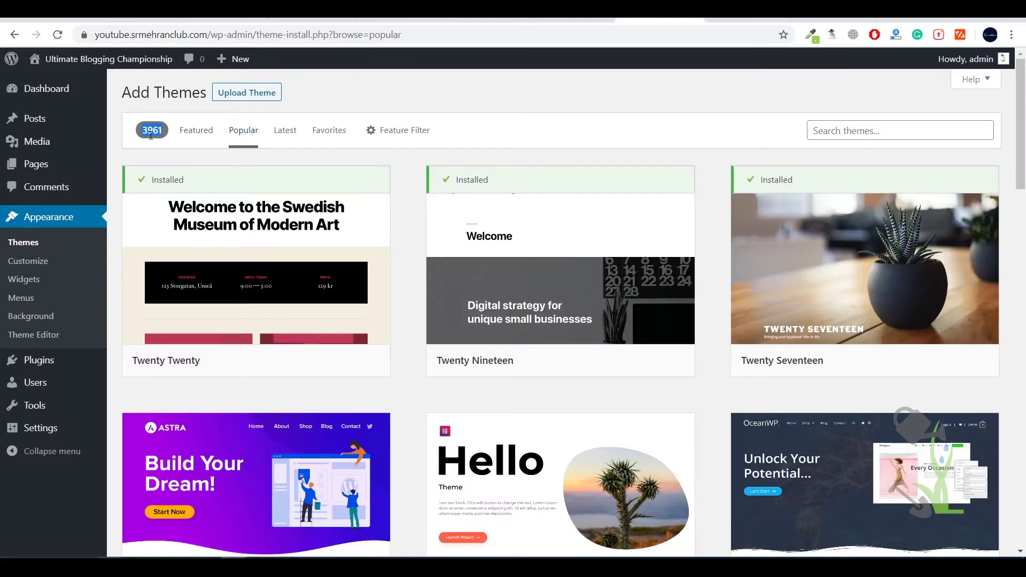
pyautogui.click(155, 131)
pyautogui.scroll(-12, 798, 455)
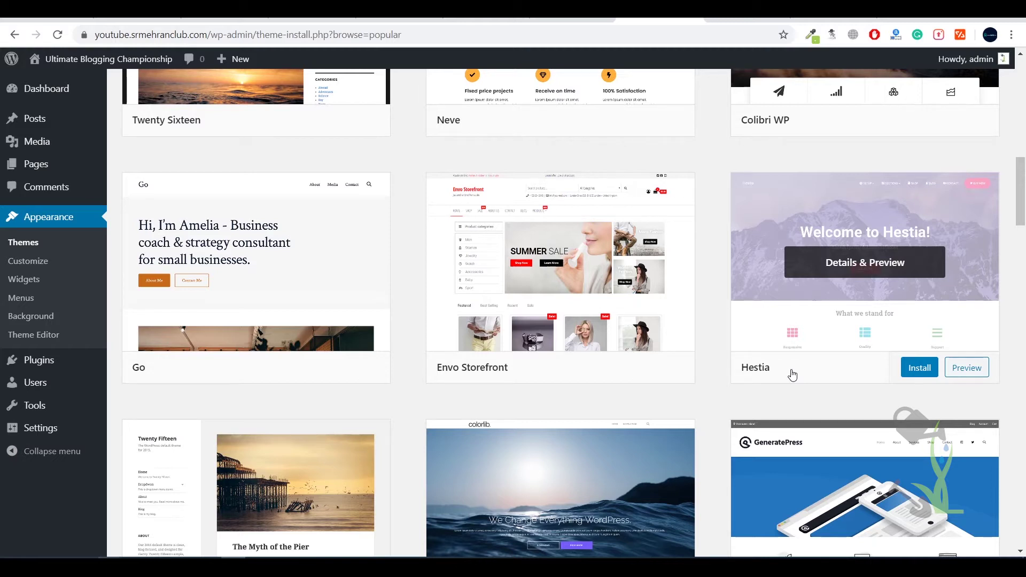
pyautogui.scroll(13, 693, 368)
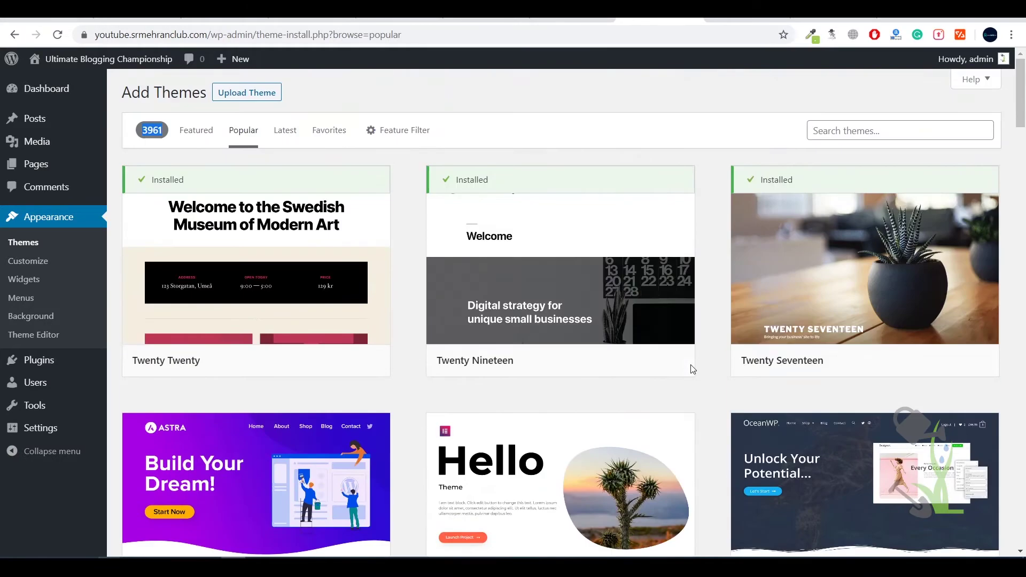
pyautogui.moveTo(356, 207)
# Step: Upload and install yozi.2.0.21.zip, then return to the installed Themes page
pyautogui.click(271, 92)
pyautogui.click(466, 214)
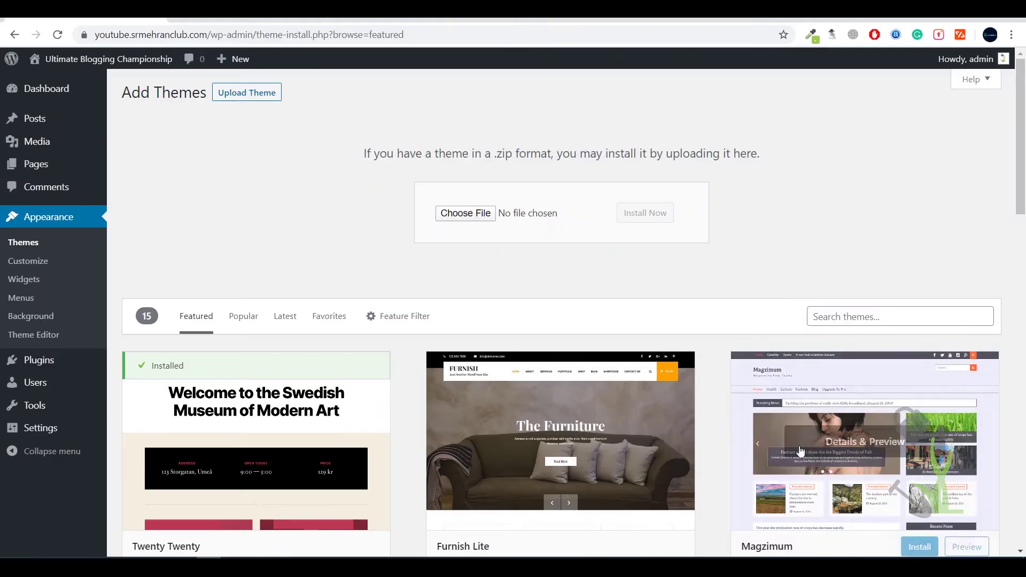
pyautogui.click(469, 210)
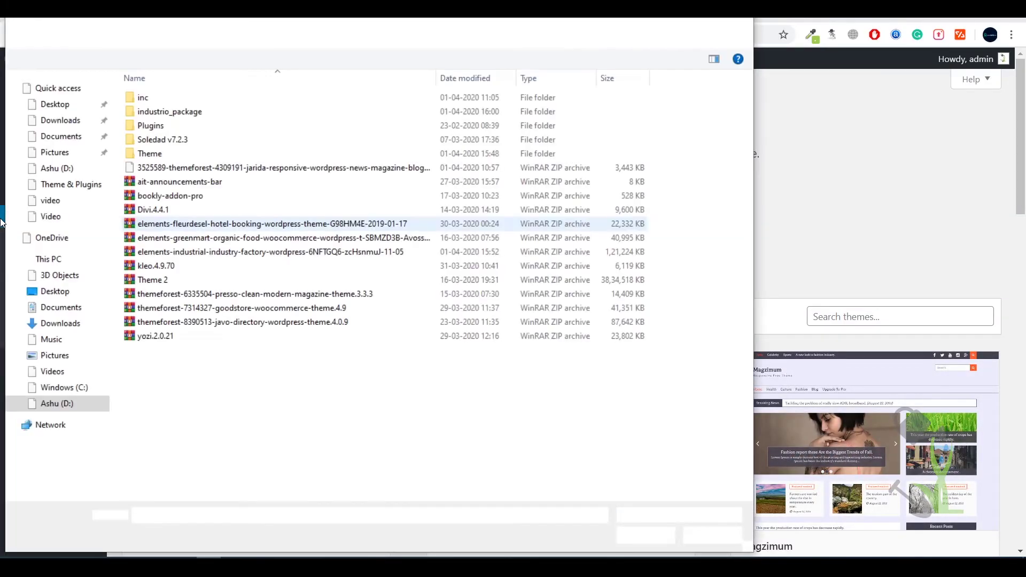
pyautogui.doubleClick(155, 401)
pyautogui.click(656, 213)
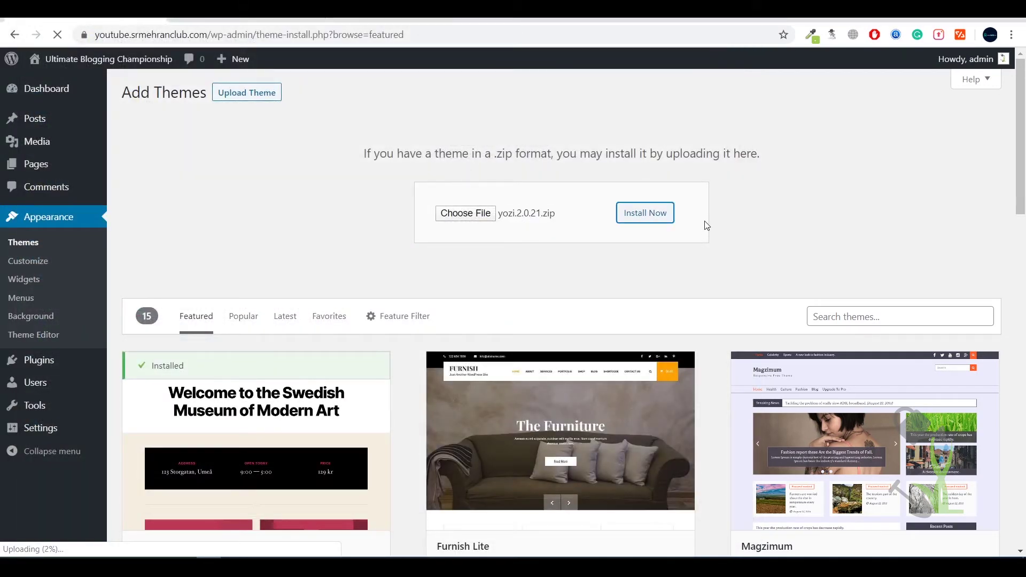
pyautogui.click(24, 243)
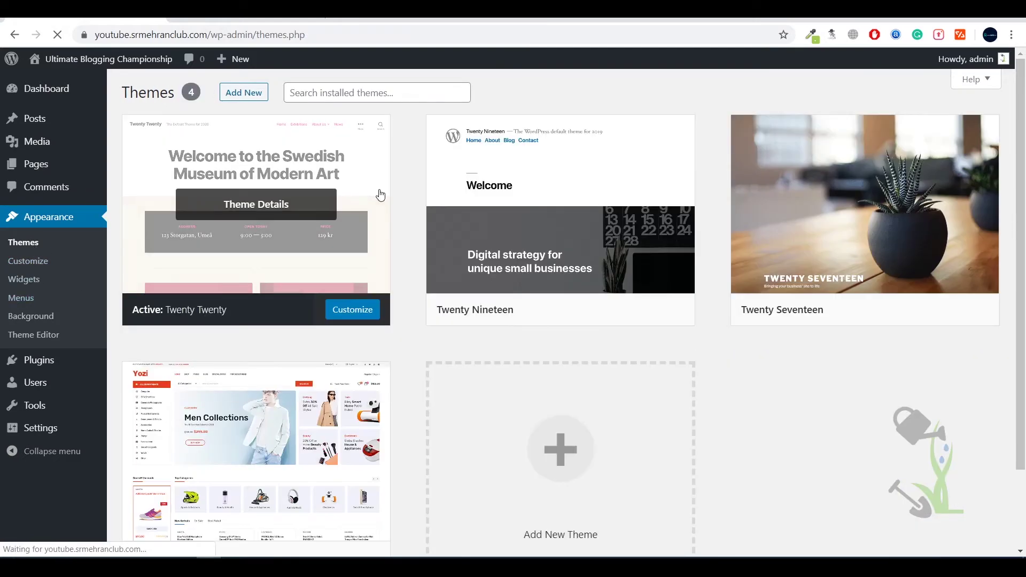
# Step: Activate the Yozi theme and read the required-plugins notice that appears
pyautogui.scroll(-3, 378, 195)
pyautogui.click(309, 463)
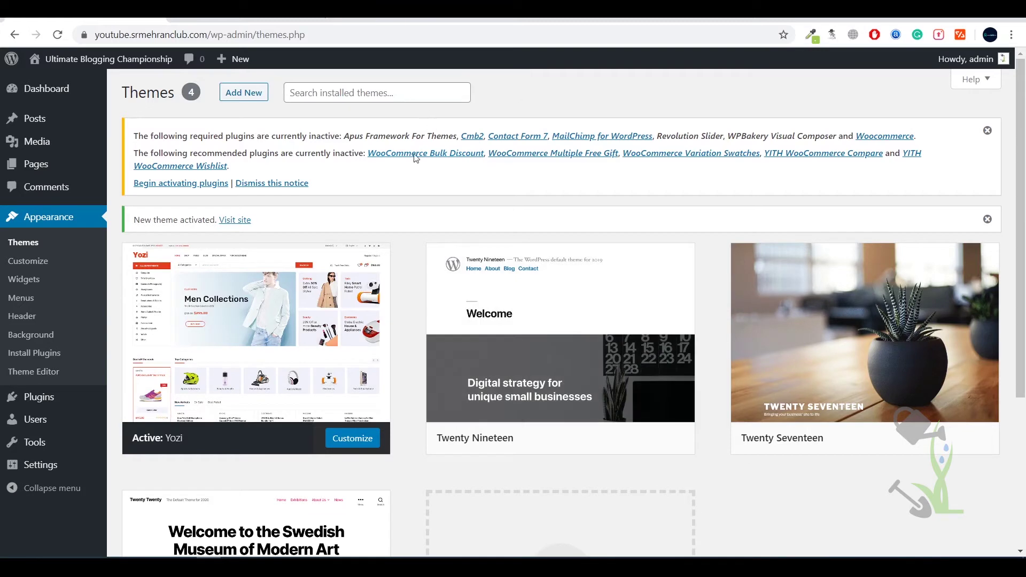
pyautogui.moveTo(349, 186); pyautogui.dragTo(428, 176)
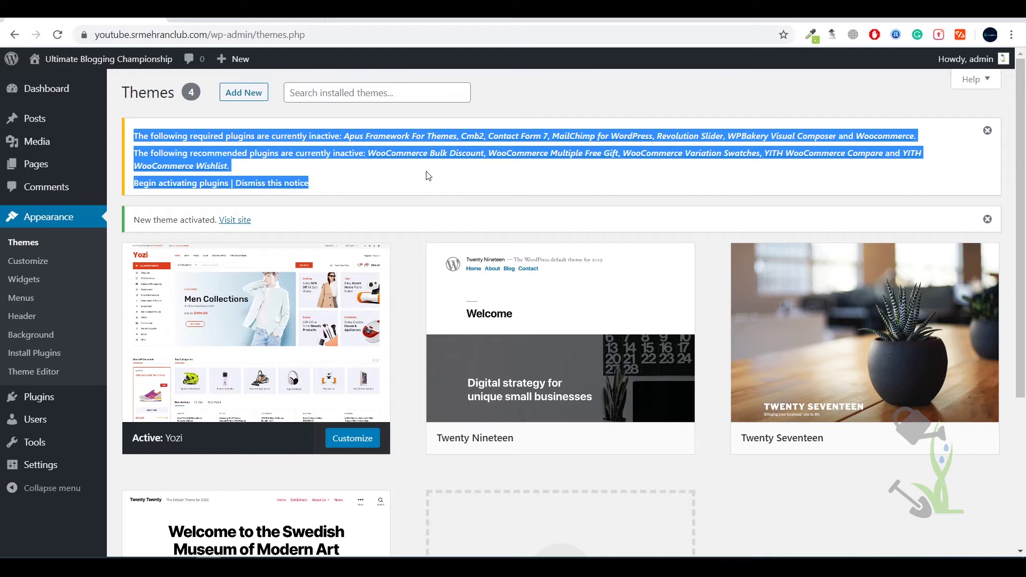
pyautogui.click(332, 180)
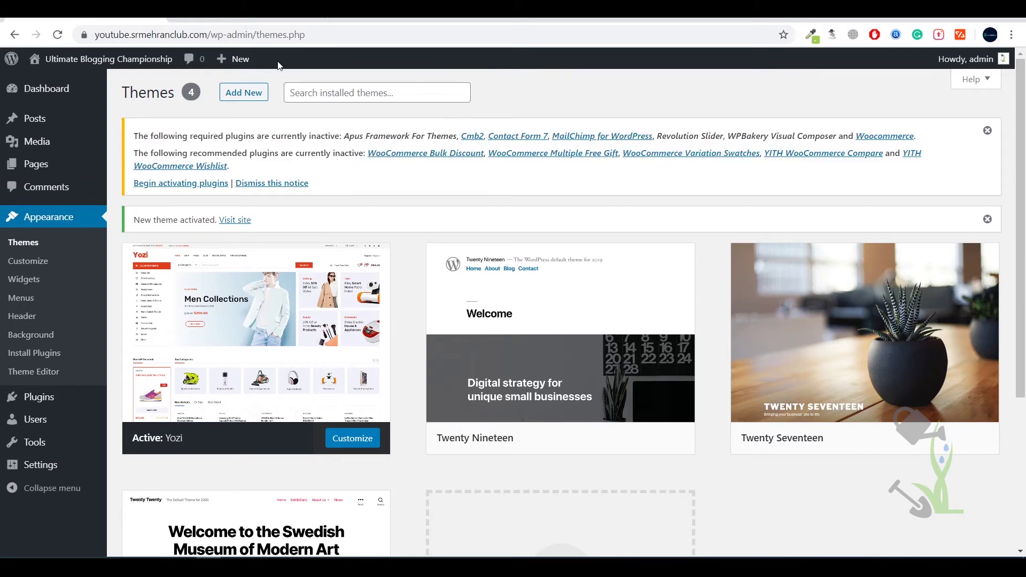
# Step: Open Install Required Plugins, select all listed plugins, then move to the Plugins page
pyautogui.click(193, 185)
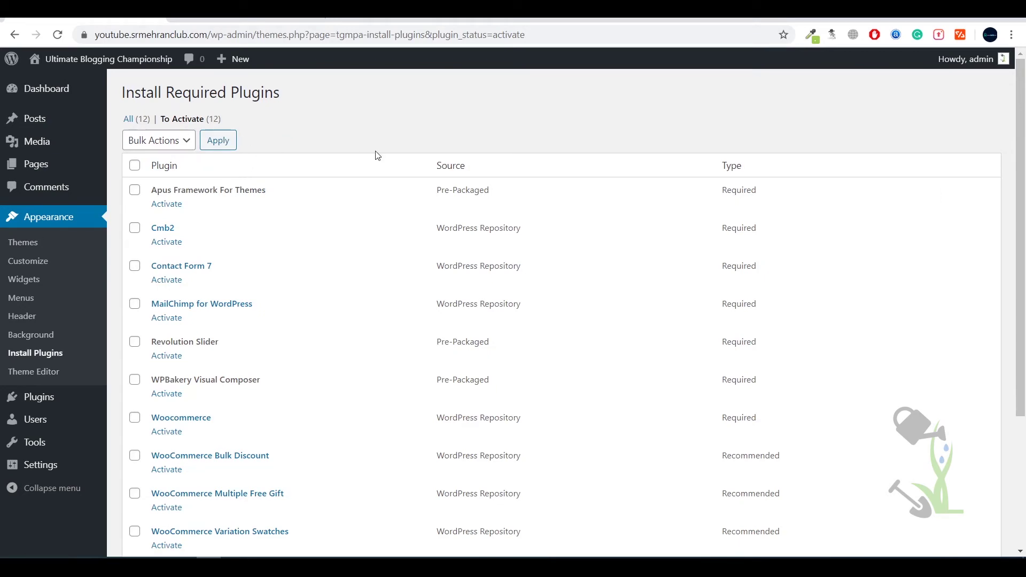
pyautogui.click(137, 168)
pyautogui.scroll(-1, 149, 155)
pyautogui.scroll(1, 160, 147)
pyautogui.click(169, 142)
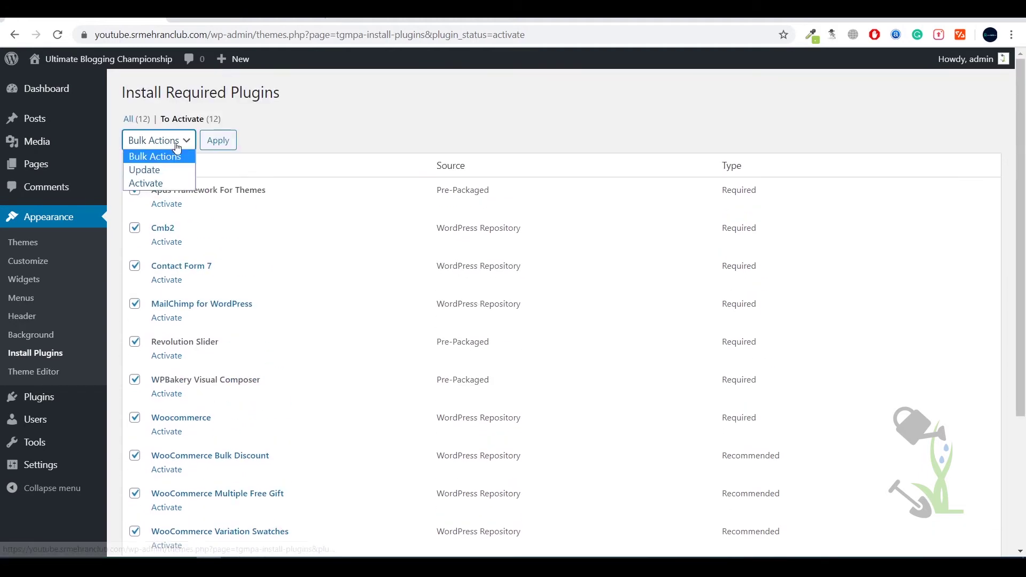
pyautogui.click(275, 176)
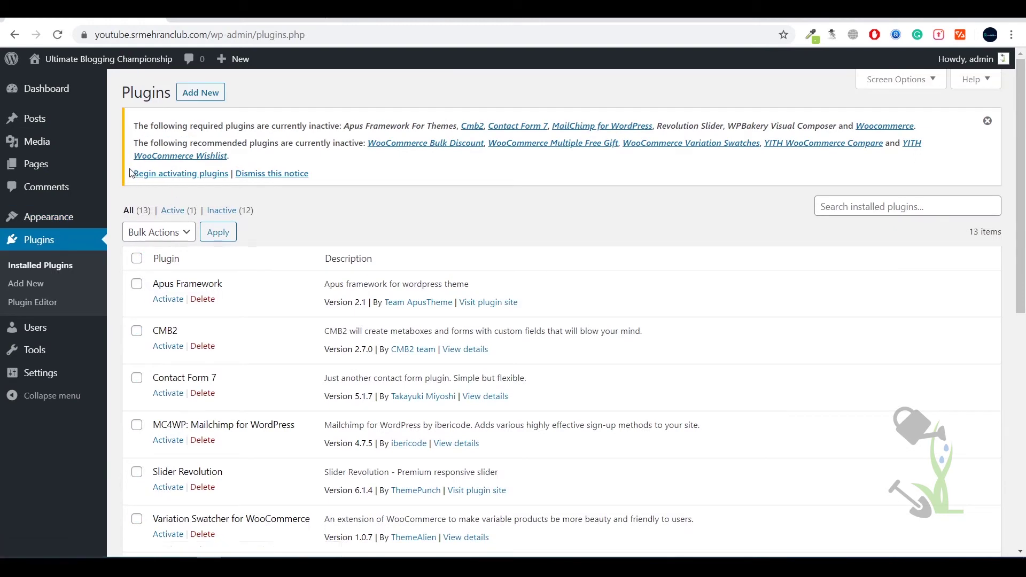
# Step: Bulk-activate all 13 installed plugins, including WooCommerce and YITH, from the Plugins list
pyautogui.moveTo(133, 173); pyautogui.dragTo(223, 190)
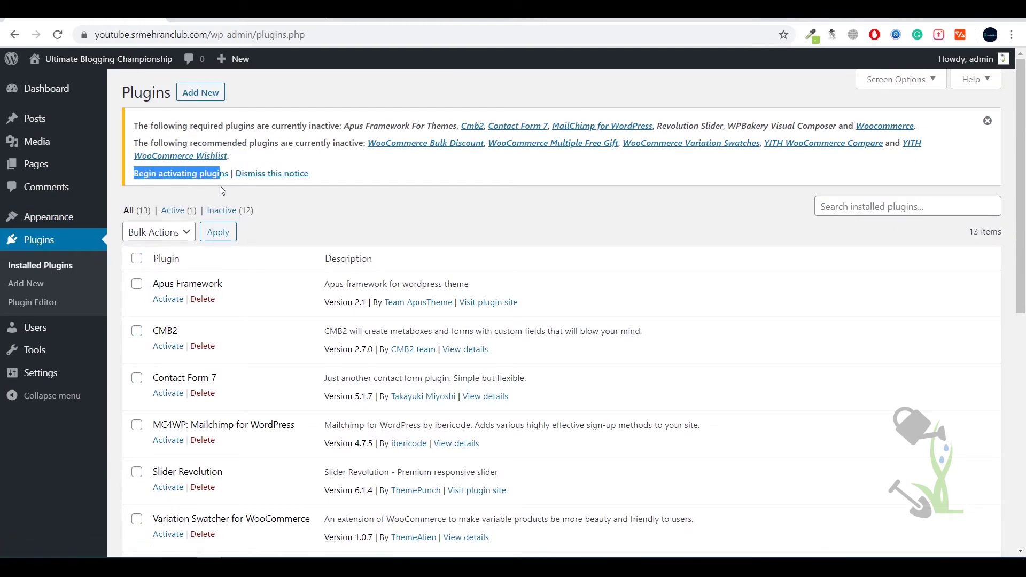
pyautogui.click(390, 227)
pyautogui.click(137, 258)
pyautogui.click(170, 233)
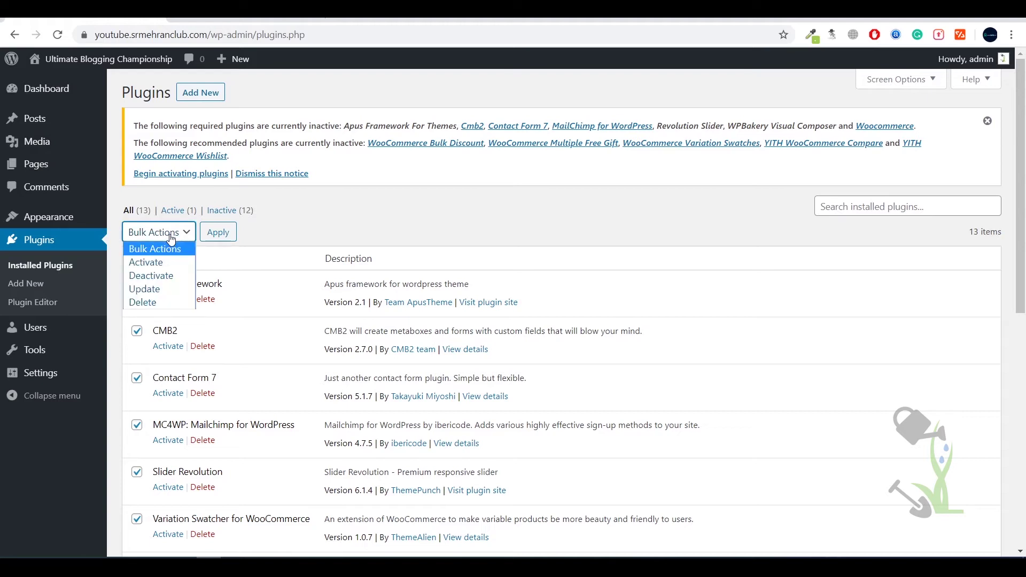
pyautogui.click(145, 262)
pyautogui.click(219, 232)
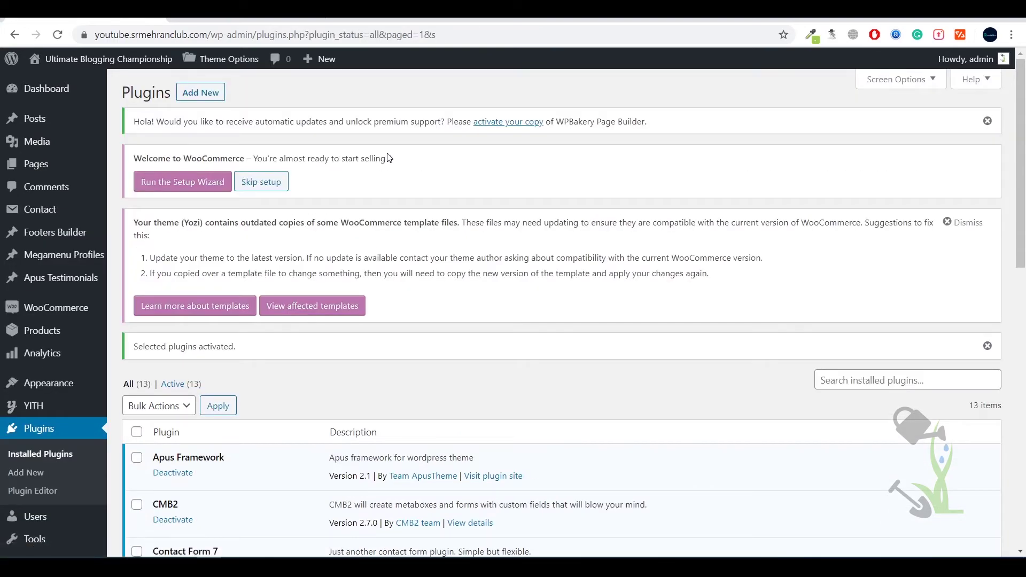
pyautogui.scroll(-12, 375, 241)
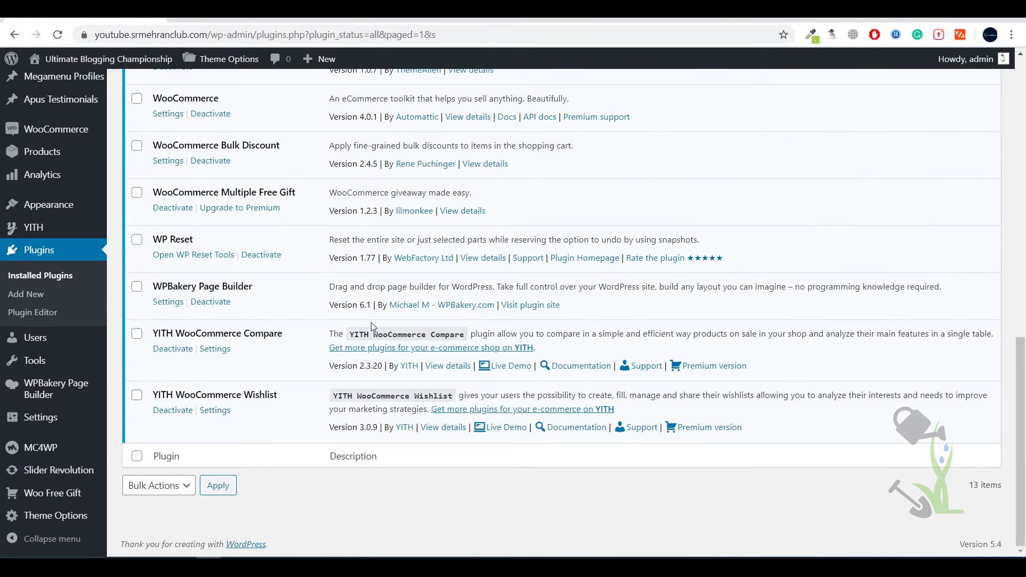
pyautogui.scroll(7, 316, 351)
pyautogui.scroll(5, 315, 351)
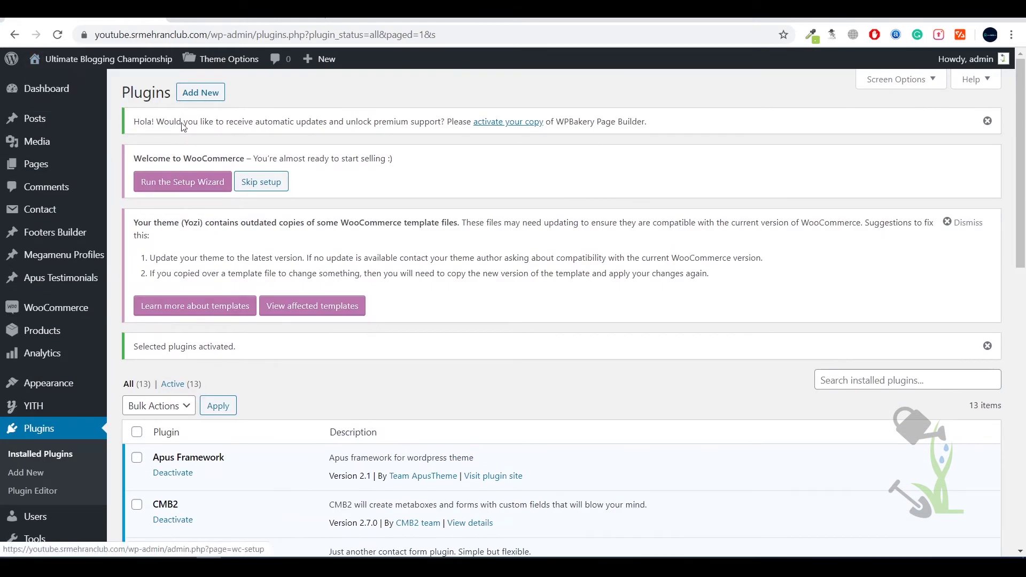
# Step: Preview the still-plain front-end site, then go back to the admin area
pyautogui.click(92, 86)
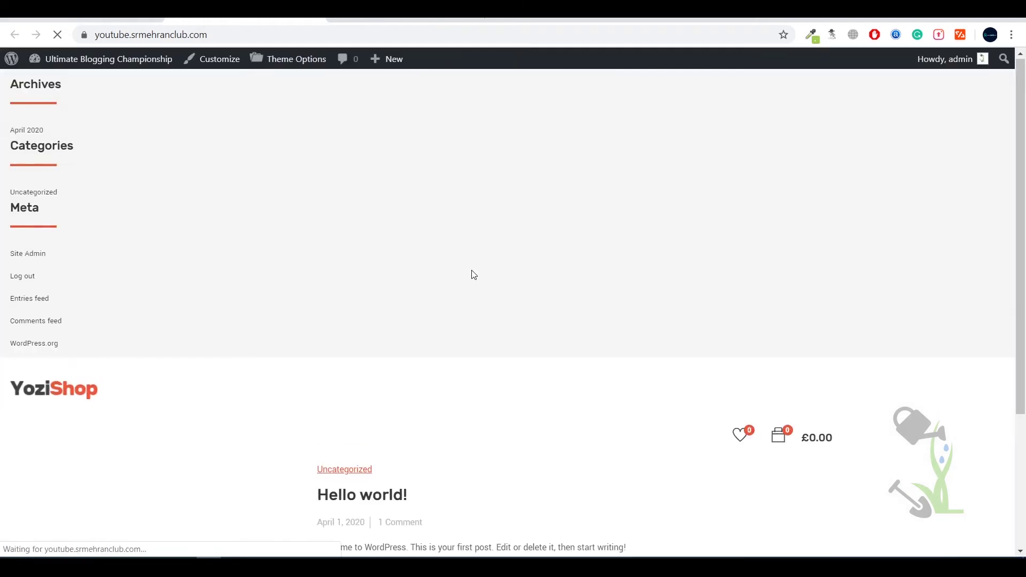
pyautogui.scroll(-4, 434, 280)
pyautogui.scroll(4, 591, 474)
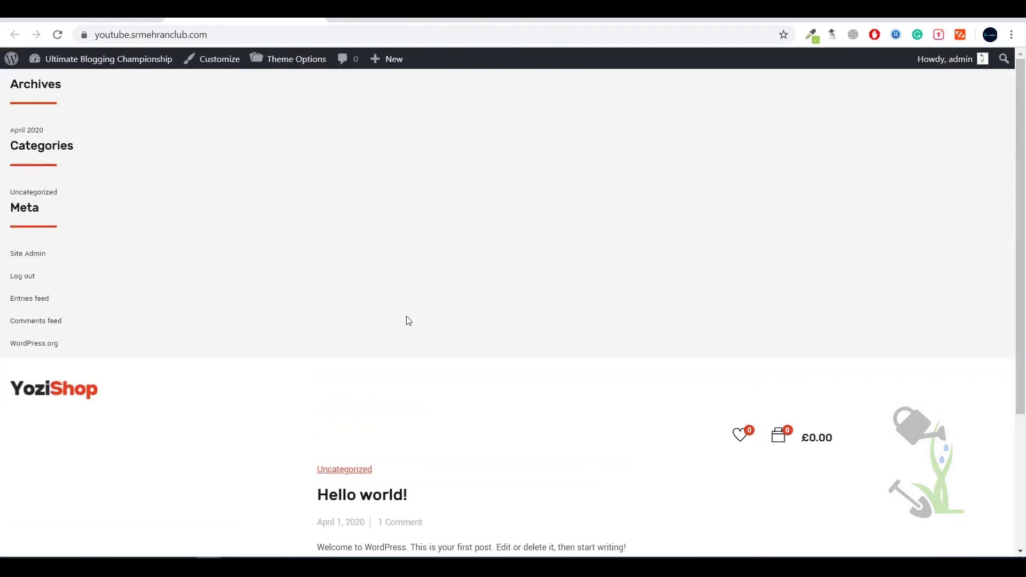
pyautogui.hotkey('alt', 'Left')
pyautogui.scroll(-7, 181, 488)
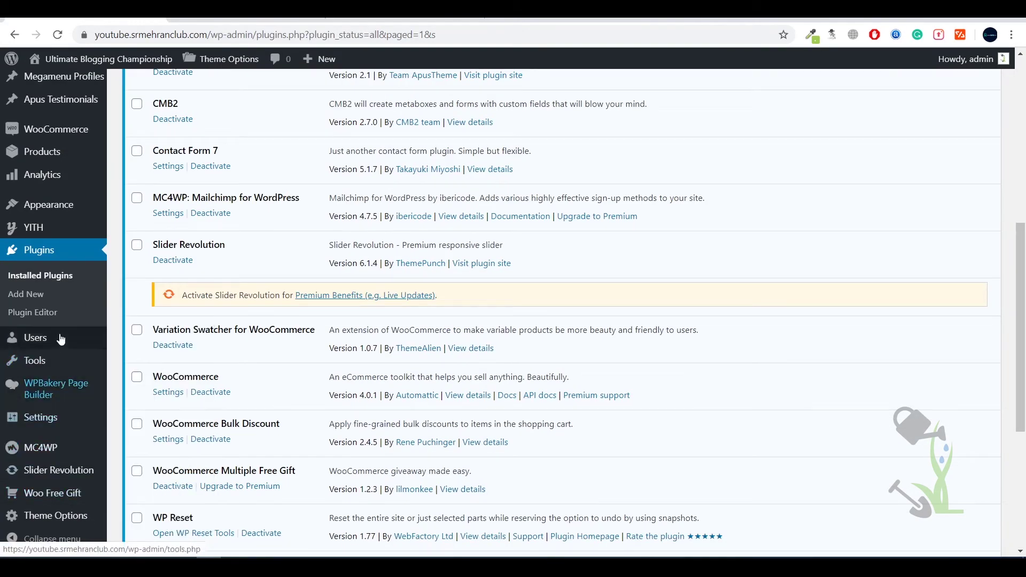
# Step: On the Apus demo import page, cancel a first prompt, keep Home 1 selected, and start importing it
pyautogui.moveTo(51, 361)
pyautogui.click(202, 464)
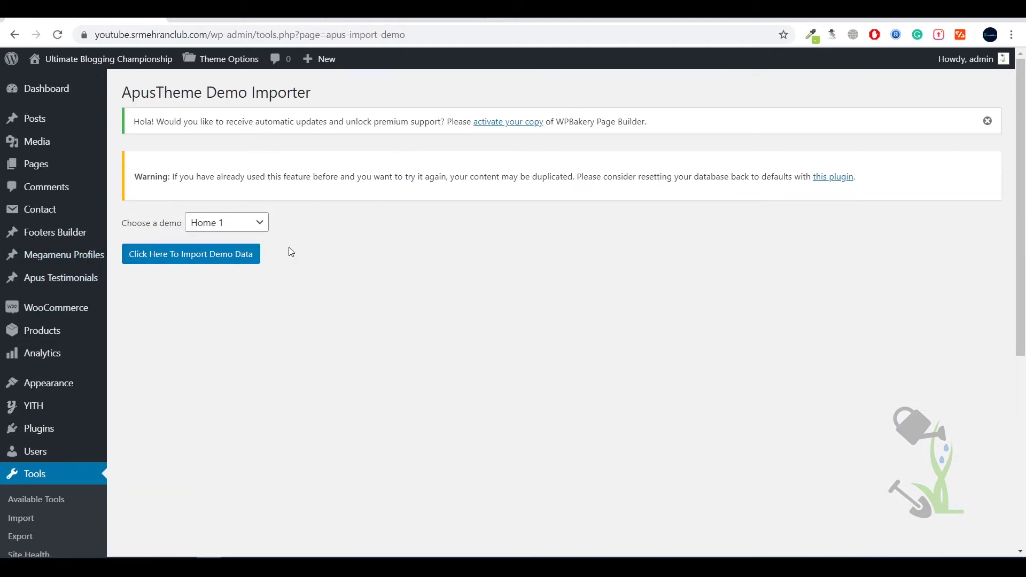
pyautogui.click(194, 259)
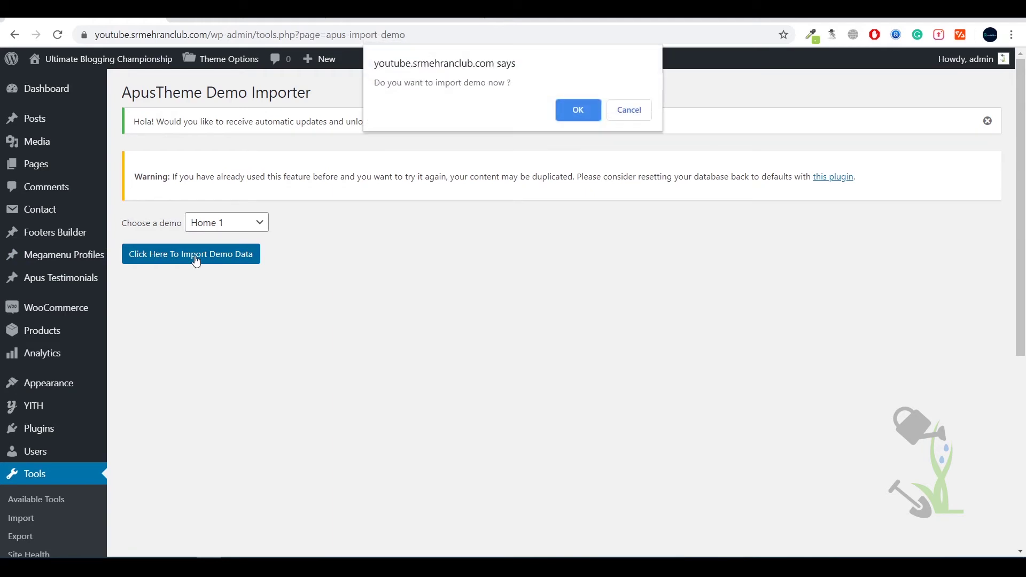
pyautogui.click(628, 110)
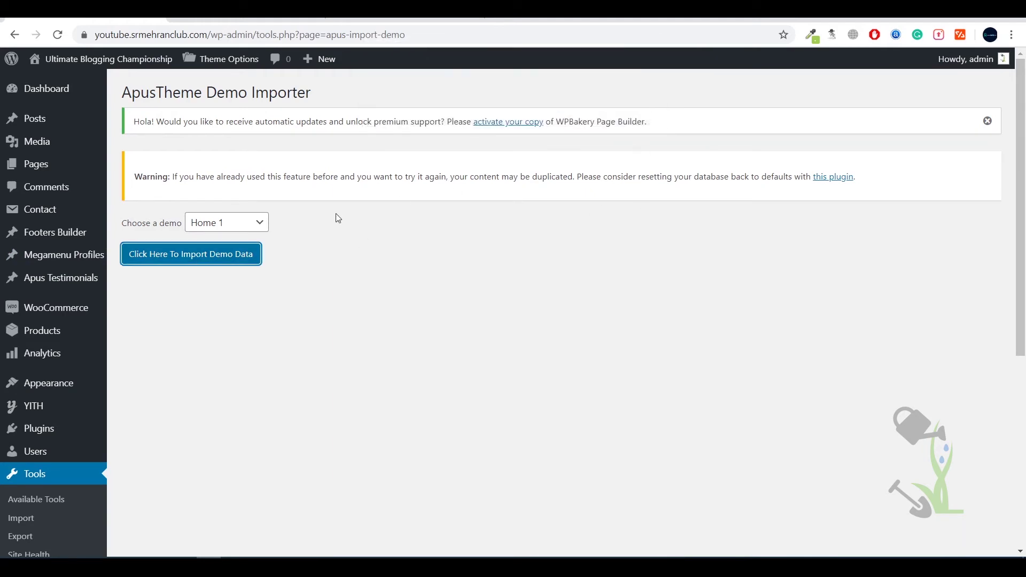
pyautogui.click(222, 224)
pyautogui.click(410, 247)
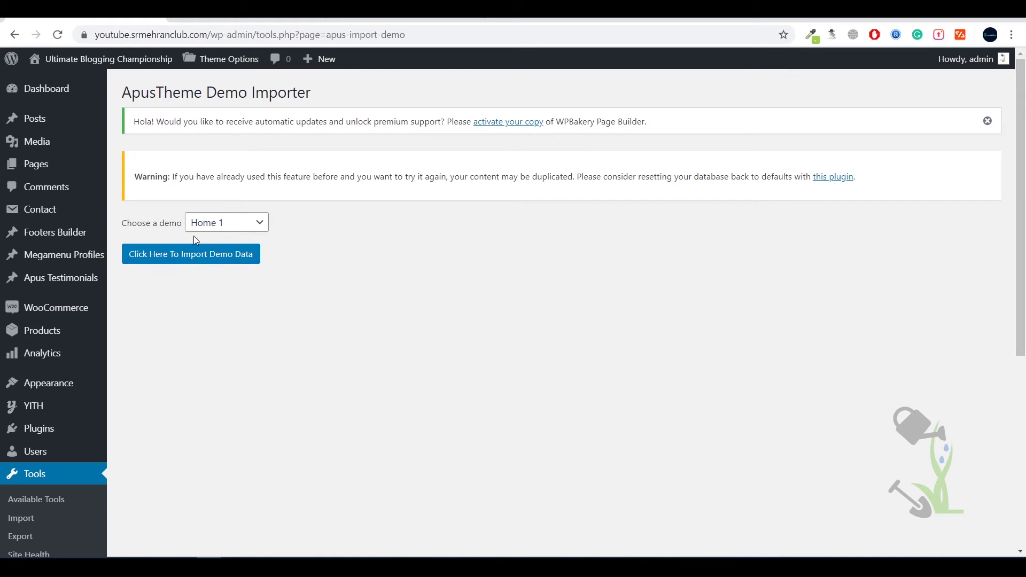
pyautogui.click(198, 265)
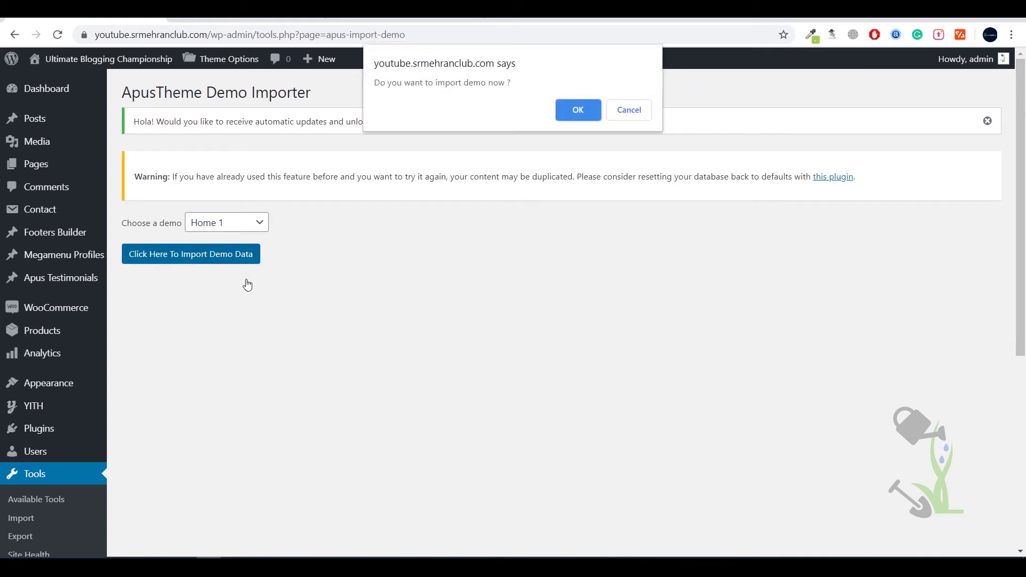
# Step: Confirm importing Home 1 now and wait for 'Importing is successful!'
pyautogui.click(588, 111)
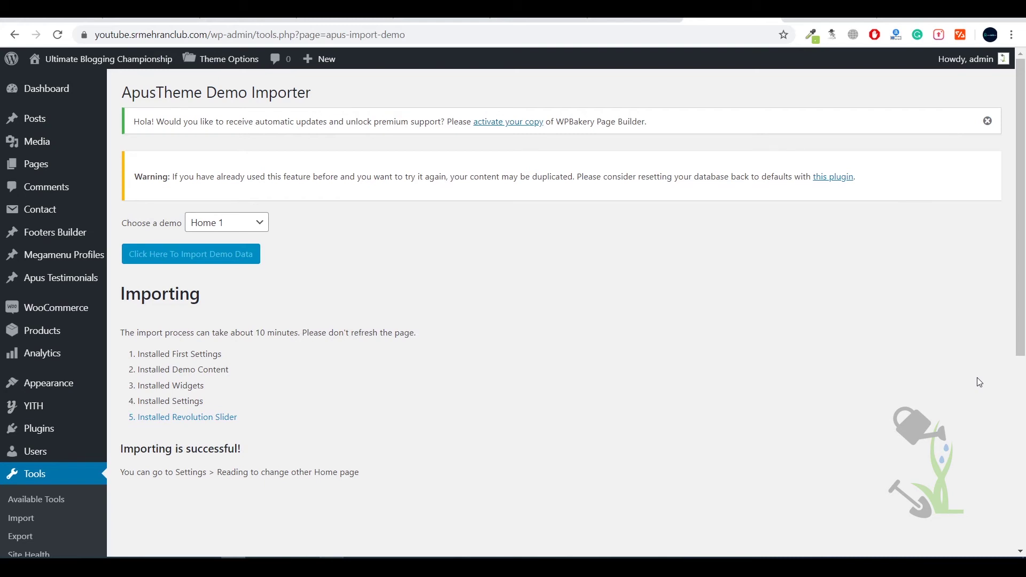
pyautogui.click(899, 566)
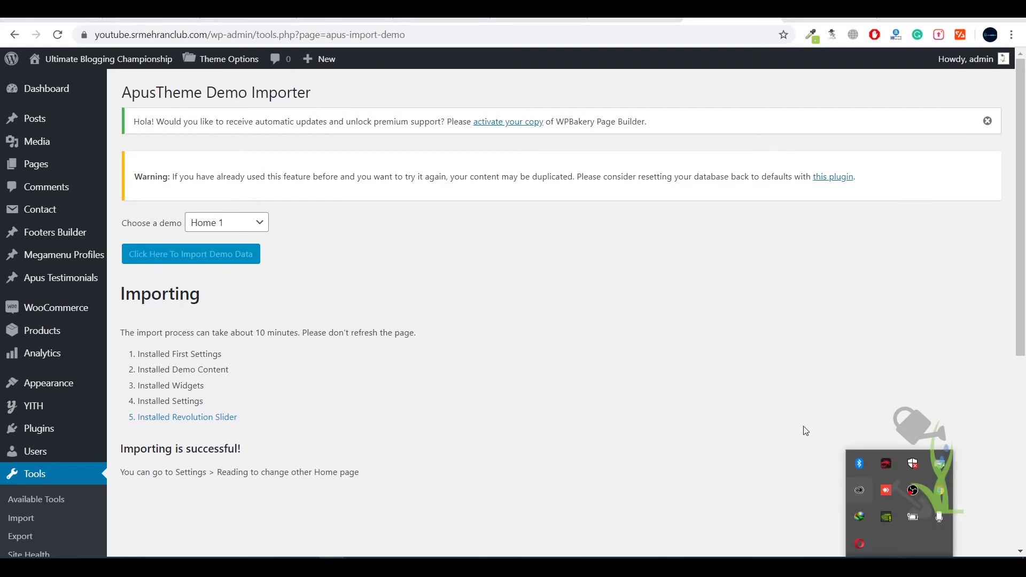
pyautogui.click(791, 400)
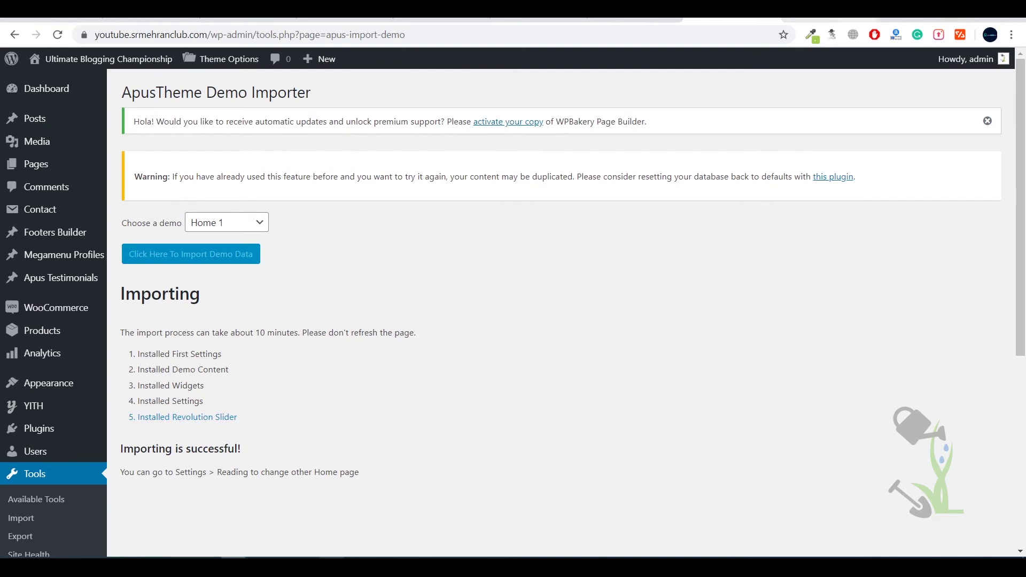
pyautogui.moveTo(81, 84)
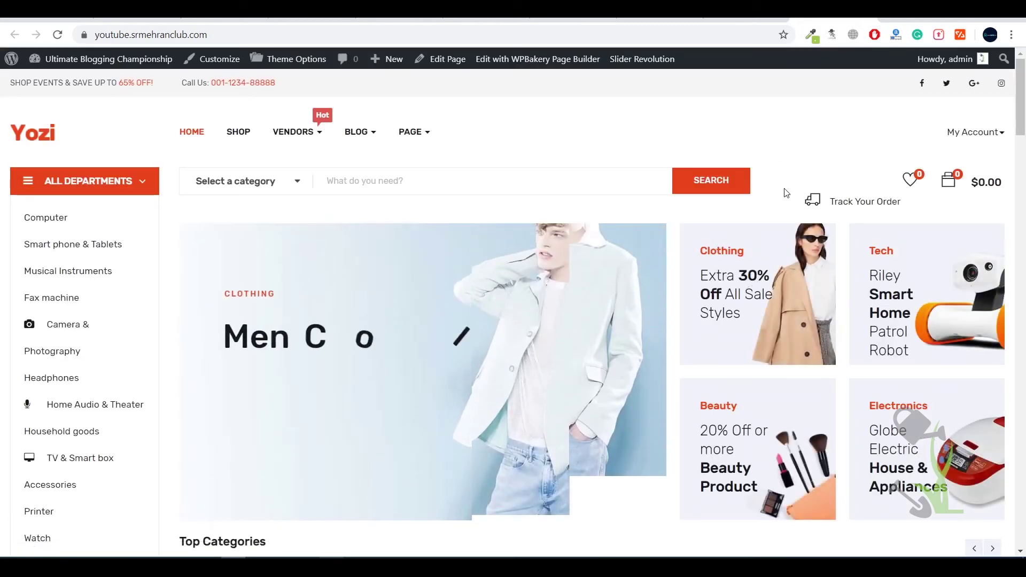
# Step: Scroll the homepage from the slider through categories and products to the footer's newsletter text
pyautogui.scroll(-10, 739, 172)
pyautogui.scroll(7, 719, 168)
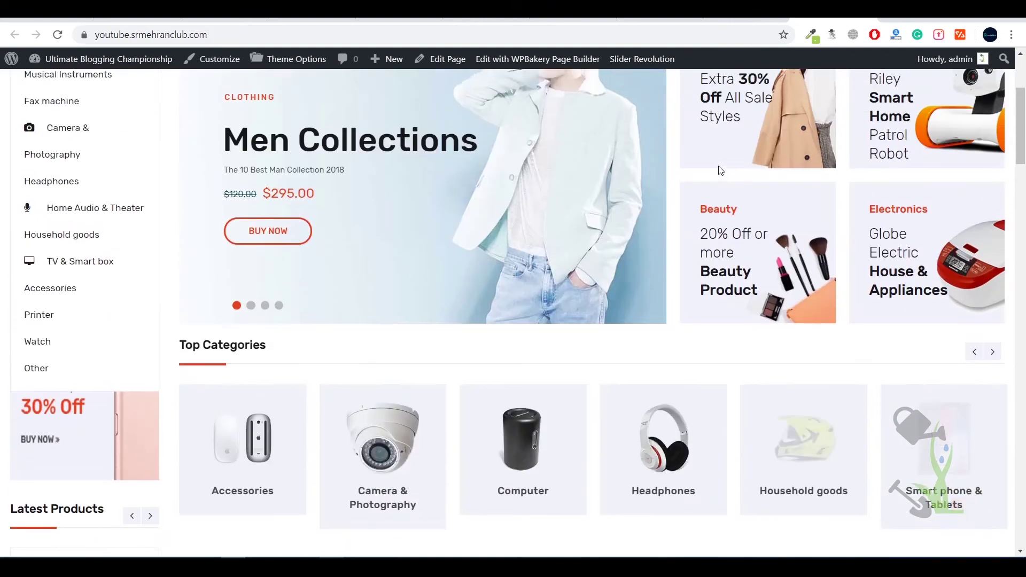
pyautogui.scroll(4, 716, 167)
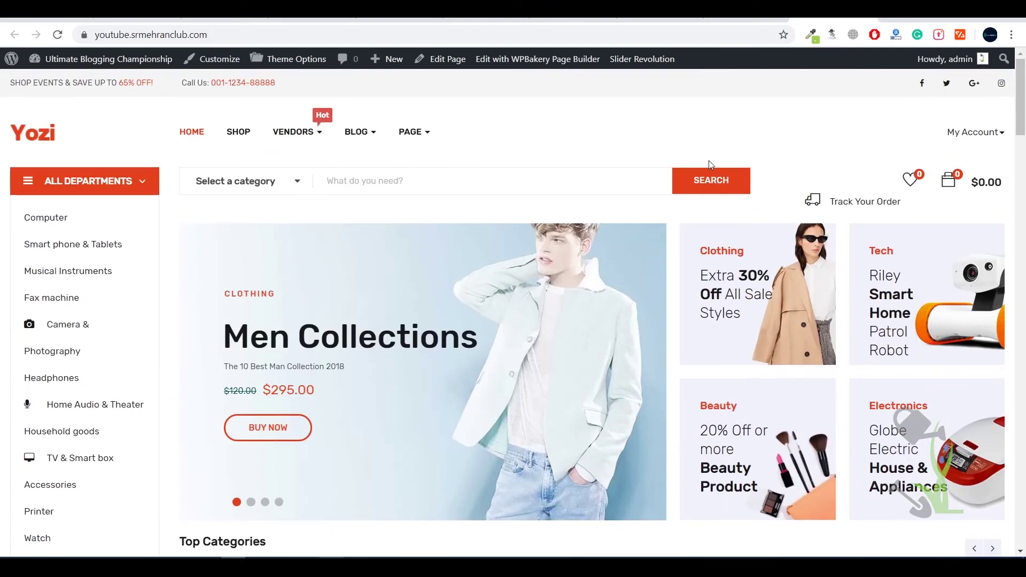
pyautogui.scroll(-12, 700, 166)
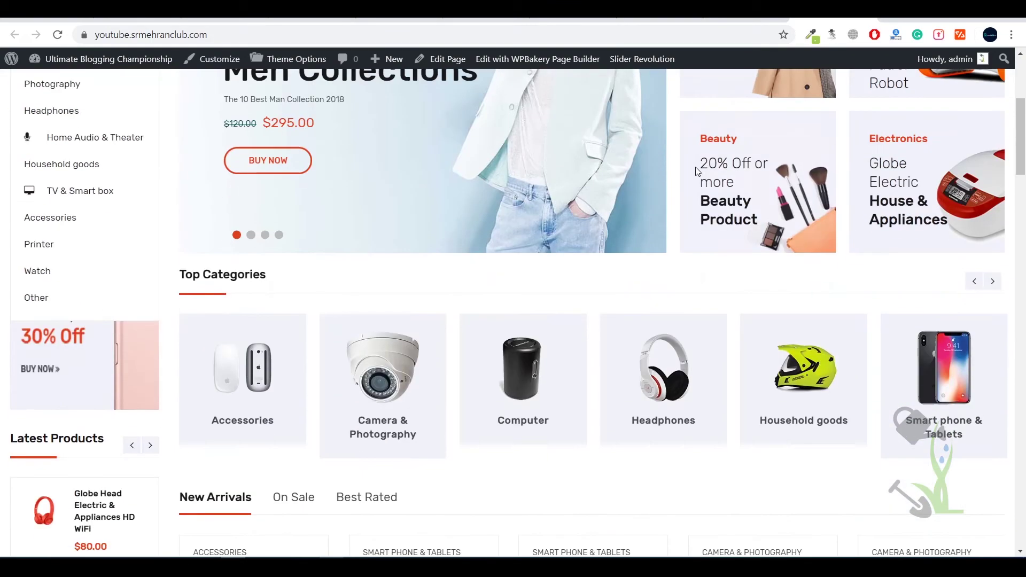
pyautogui.scroll(-6, 698, 172)
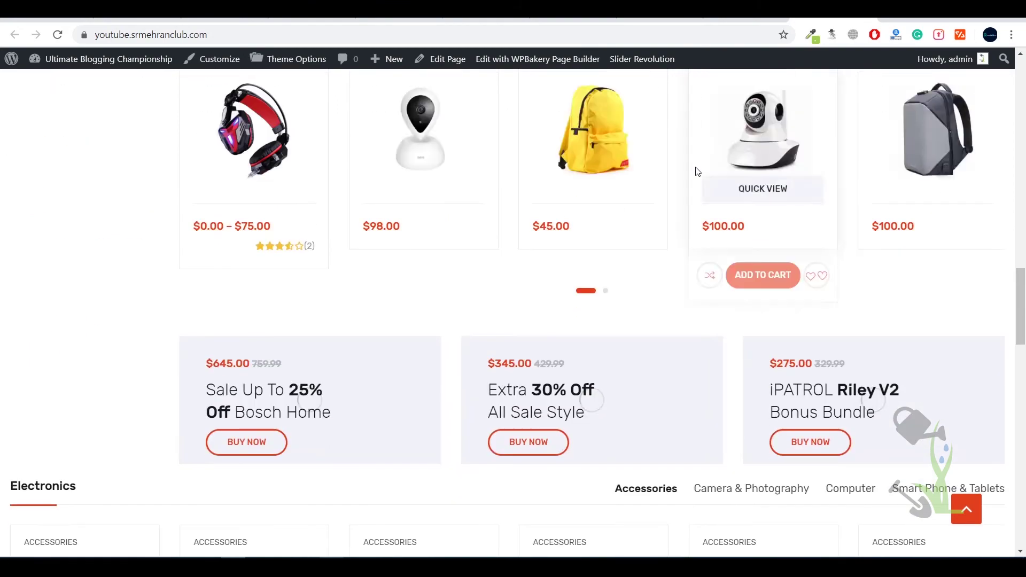
pyautogui.scroll(6, 698, 171)
pyautogui.scroll(-5, 698, 171)
pyautogui.scroll(-10, 698, 172)
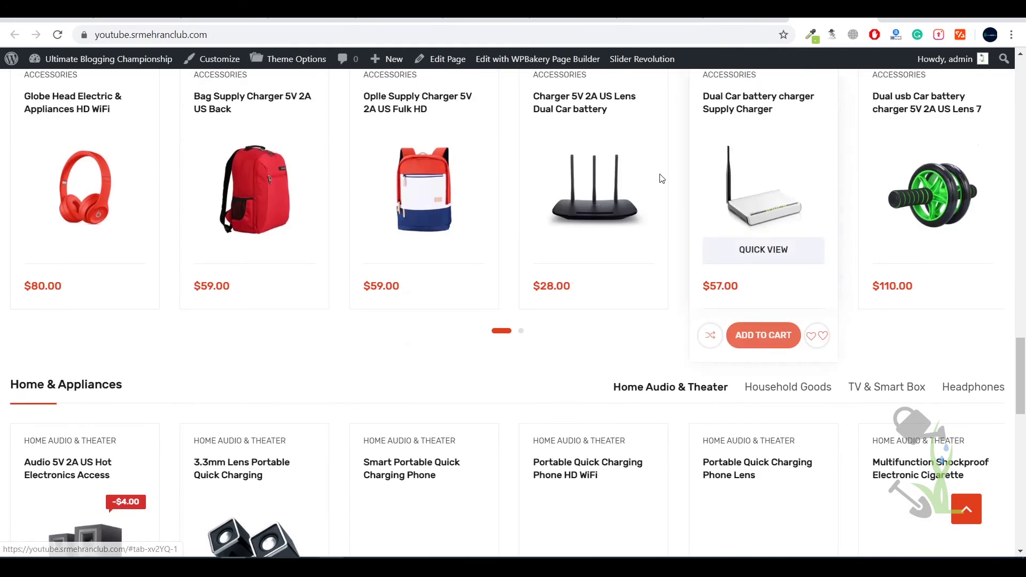
pyautogui.scroll(5, 197, 246)
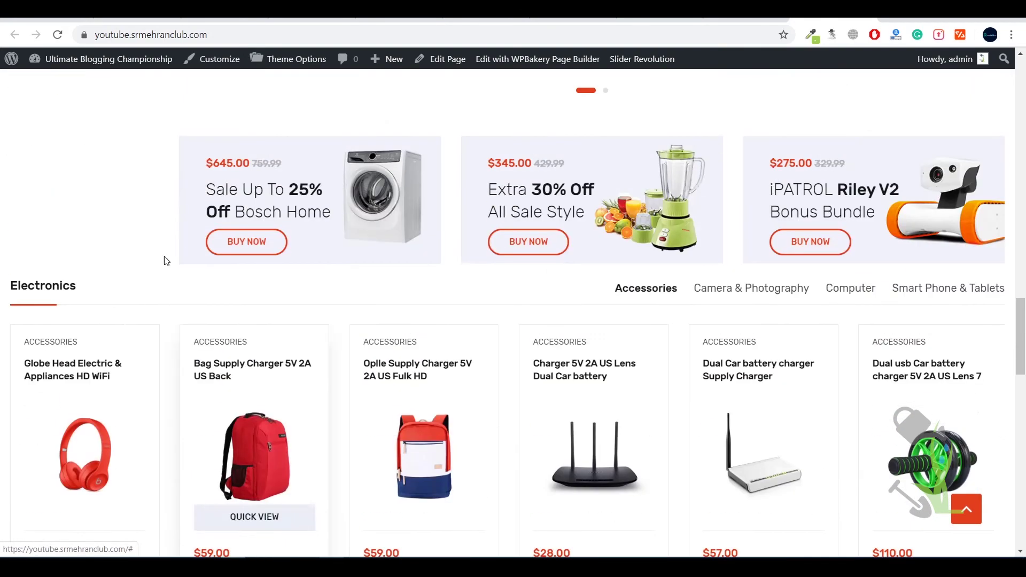
pyautogui.scroll(-1, 166, 240)
pyautogui.scroll(-15, 166, 241)
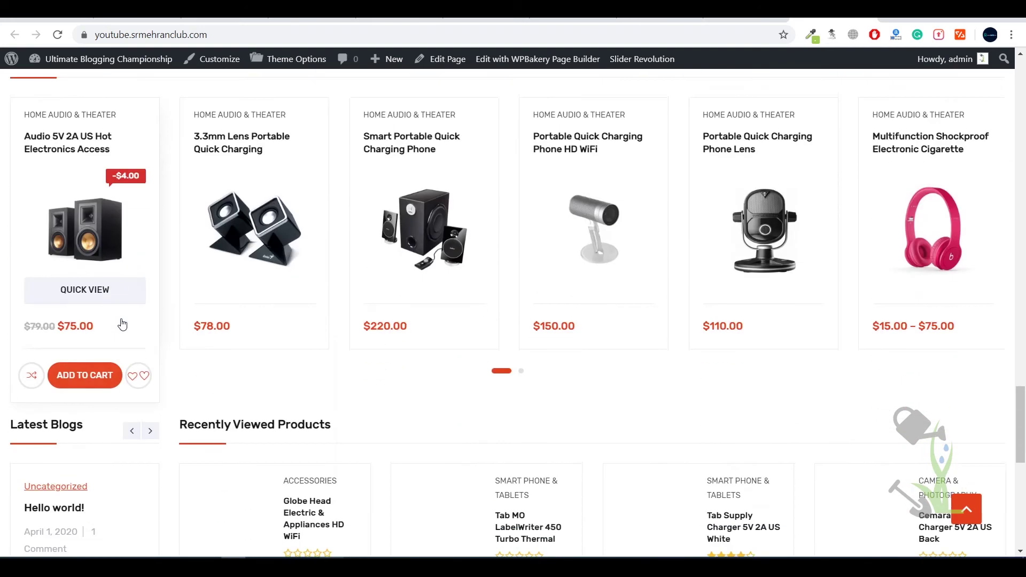
pyautogui.scroll(-4, 465, 303)
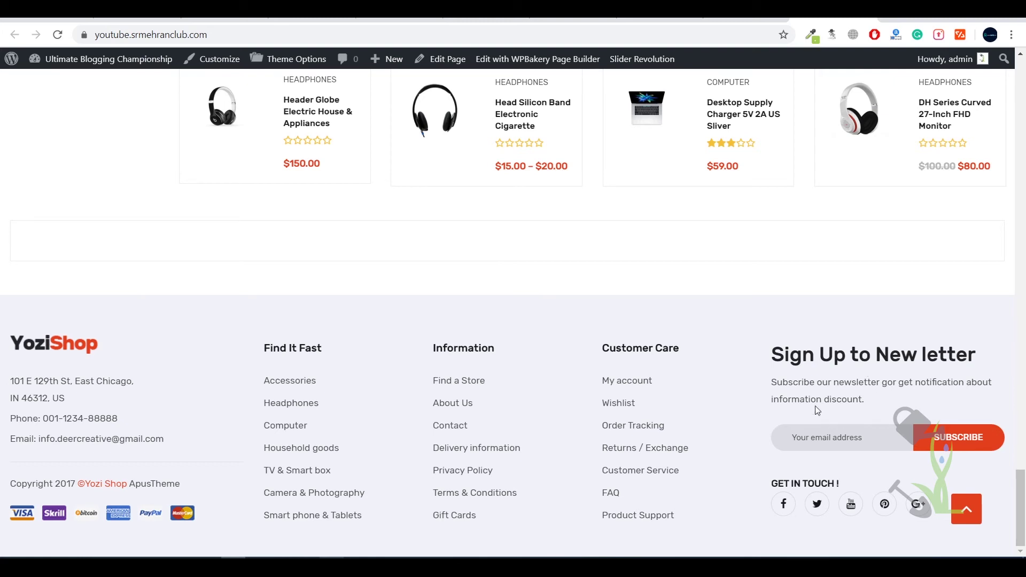
pyautogui.moveTo(761, 344); pyautogui.dragTo(964, 467)
# Step: Open Chrome DevTools with the homepage emulated on a Pixel 2 XL
pyautogui.click(872, 437)
pyautogui.moveTo(873, 408); pyautogui.dragTo(748, 376)
pyautogui.click(833, 440)
pyautogui.click(889, 398)
pyautogui.rightClick(398, 252)
pyautogui.click(330, 222)
pyautogui.rightClick(453, 244)
pyautogui.click(491, 413)
pyautogui.hotkey('ctrl', 'shift', 'i')
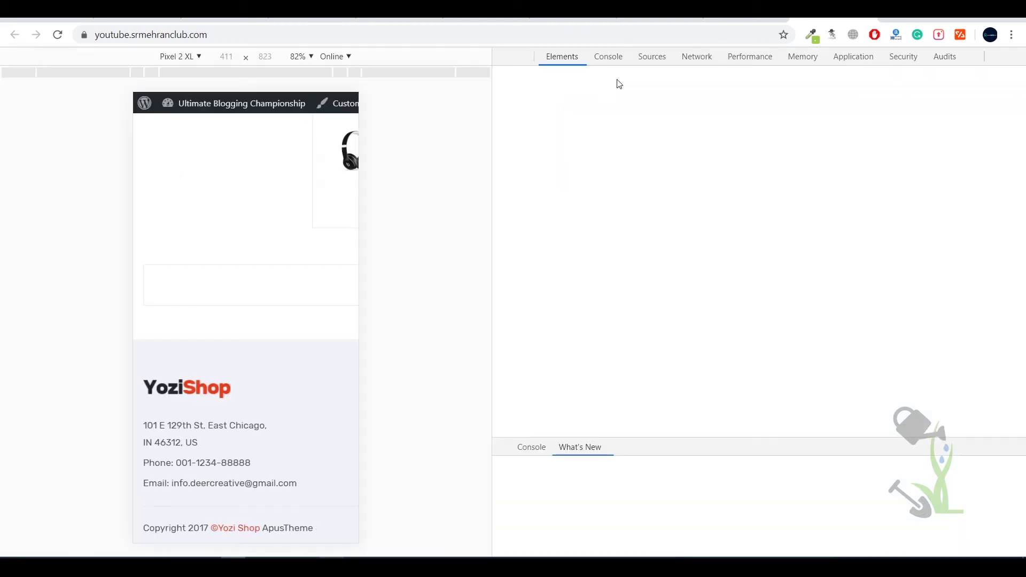
# Step: Scroll up and down the homepage in its narrow mobile layout
pyautogui.scroll(-5, 240, 315)
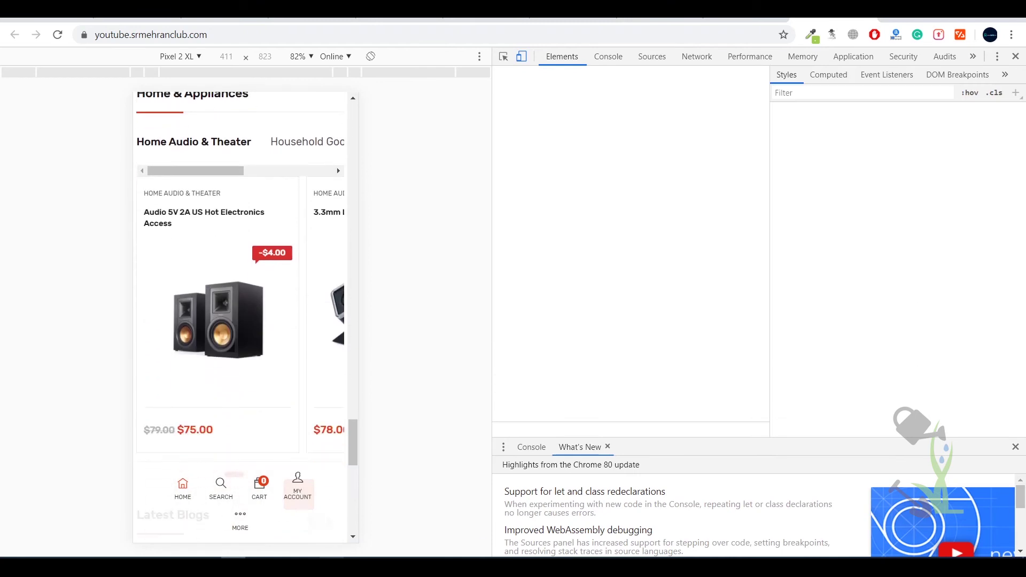
pyautogui.scroll(-5, 241, 315)
pyautogui.scroll(5, 246, 310)
pyautogui.scroll(3, 250, 306)
pyautogui.scroll(-8, 250, 306)
pyautogui.scroll(1, 147, 513)
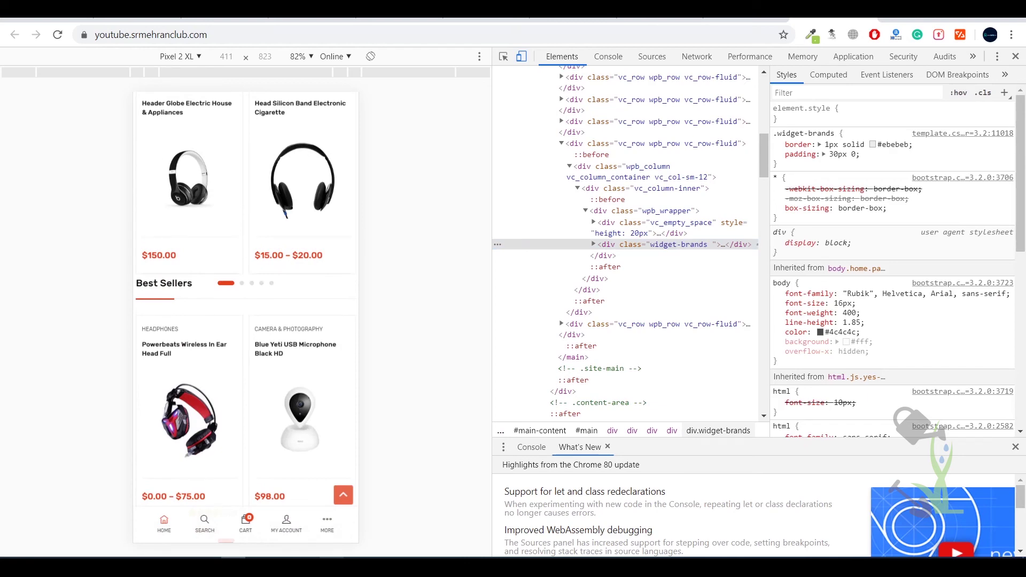
pyautogui.scroll(5, 246, 315)
pyautogui.scroll(-10, 245, 315)
pyautogui.scroll(6, 246, 315)
pyautogui.scroll(-3, 246, 316)
pyautogui.scroll(7, 246, 315)
pyautogui.scroll(2, 246, 315)
# Step: Expand MORE to list product page layouts, open the mobile hamburger menu, then close DevTools
pyautogui.click(327, 524)
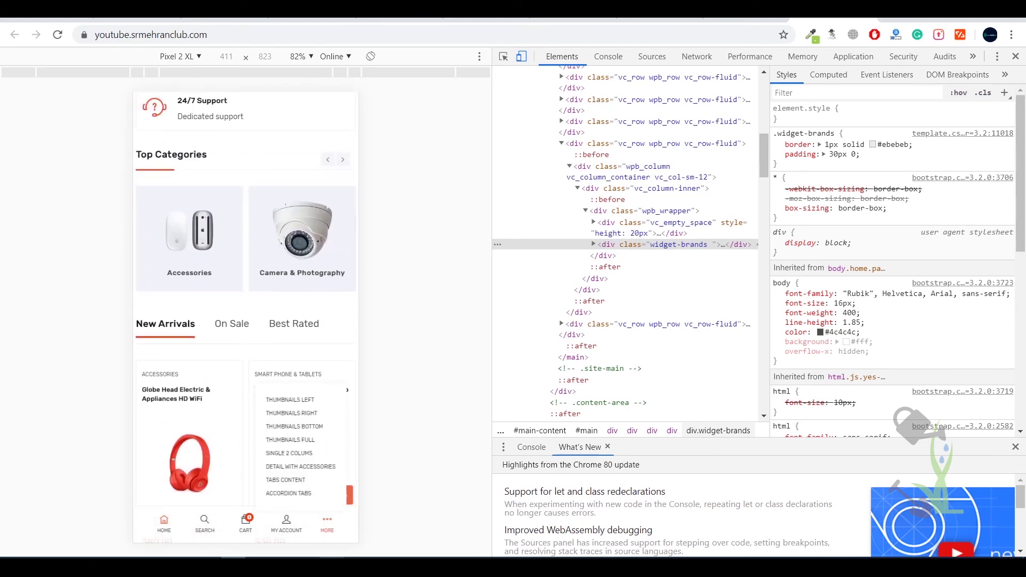
pyautogui.scroll(15, 245, 316)
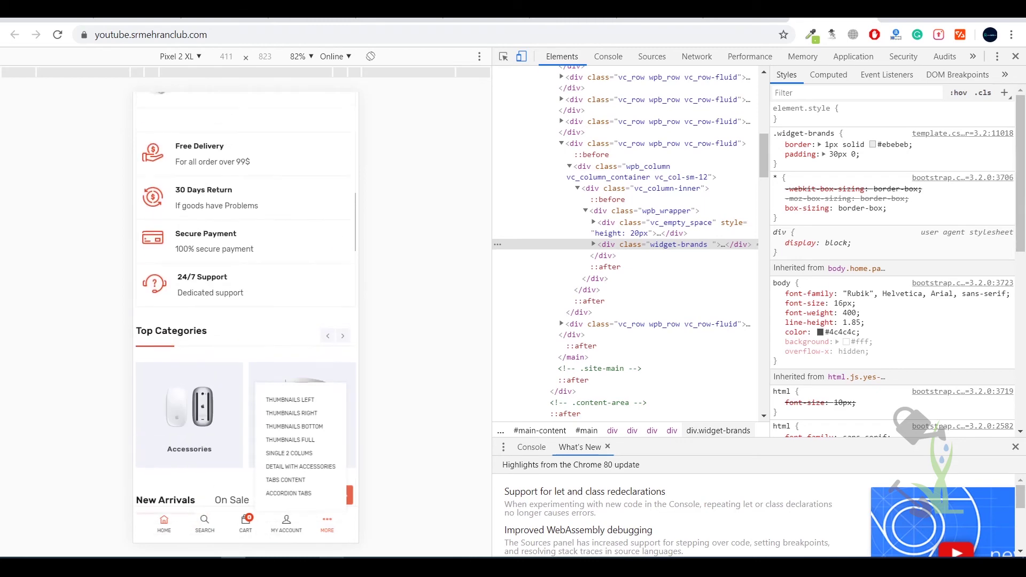
pyautogui.scroll(-5, 245, 315)
pyautogui.scroll(5, 221, 530)
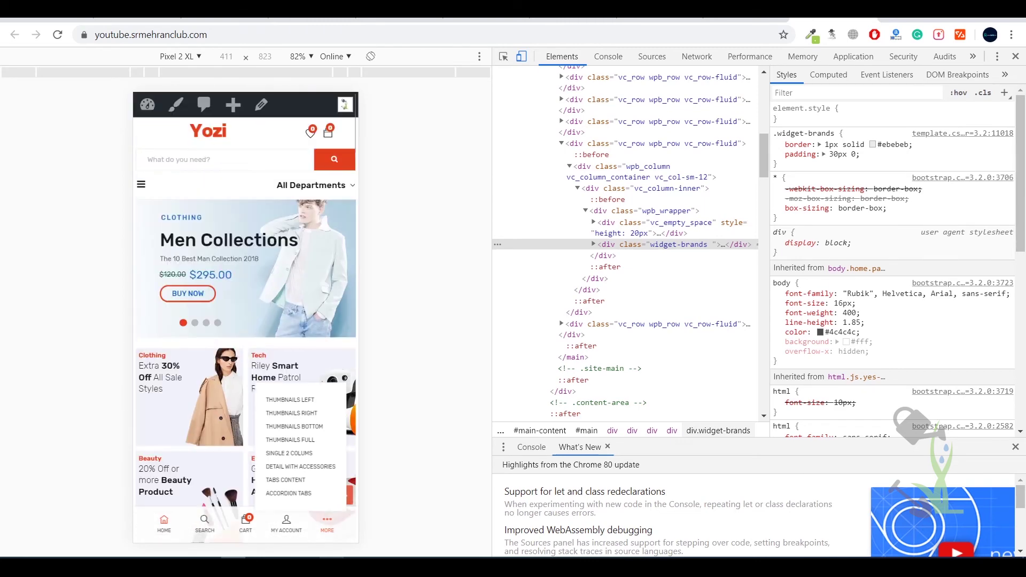
pyautogui.scroll(-10, 221, 530)
pyautogui.scroll(5, 221, 530)
pyautogui.scroll(5, 220, 530)
pyautogui.click(141, 184)
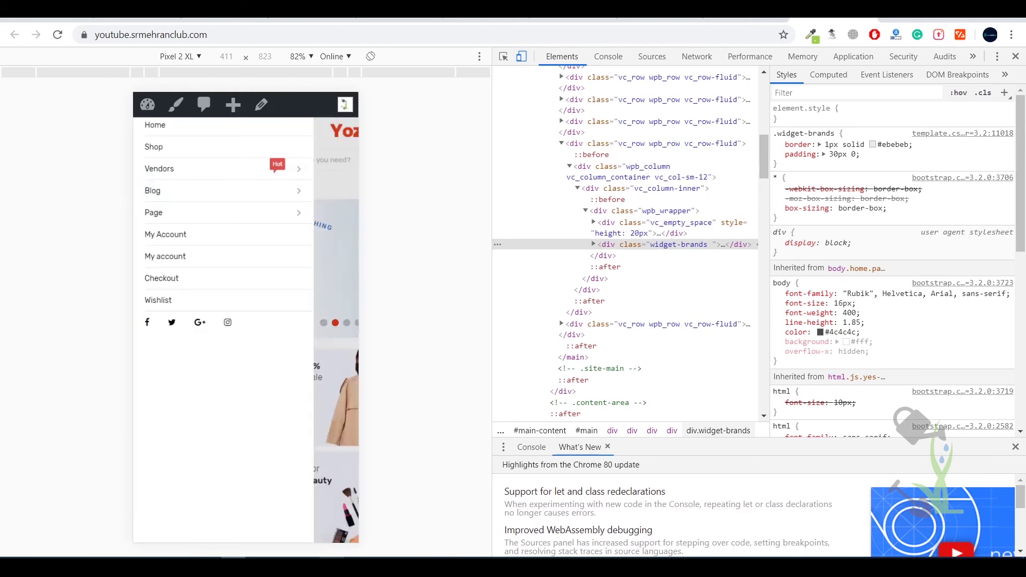
pyautogui.click(1016, 58)
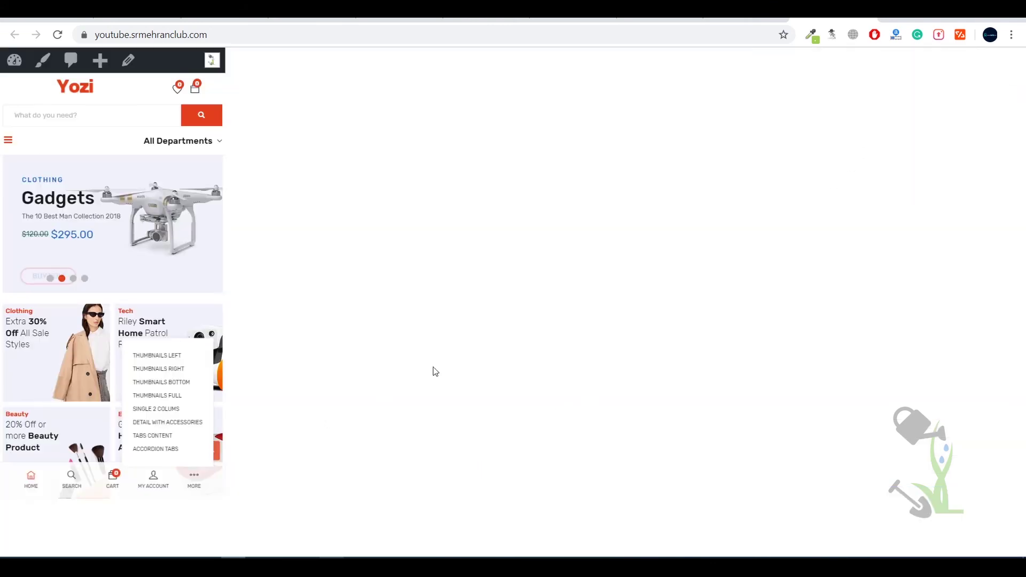
# Step: Scroll the desktop homepage to the Tab MO LabelWriter 450 Turbo Thermal in New Arrivals
pyautogui.scroll(-5, 648, 353)
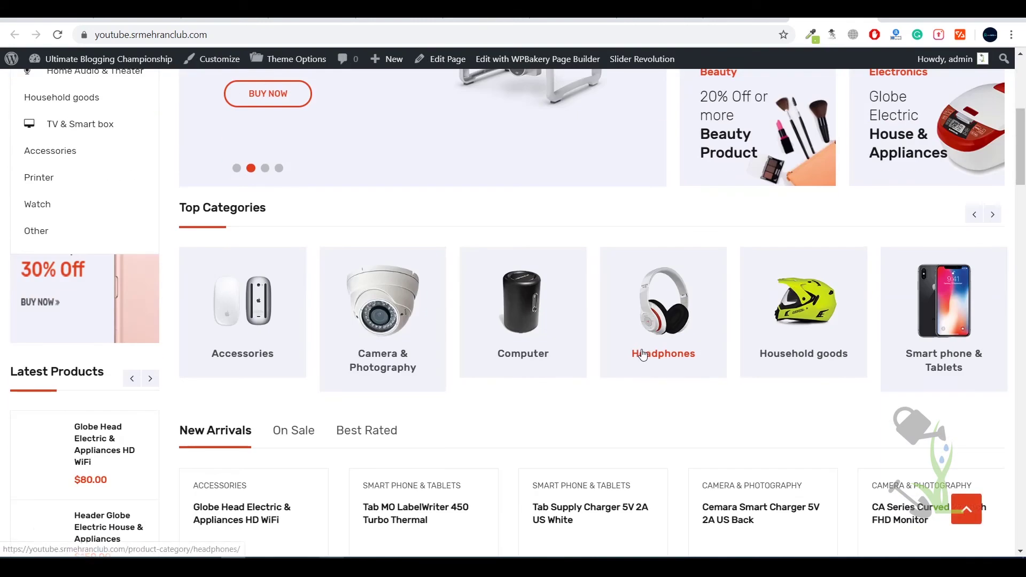
pyautogui.scroll(5, 299, 347)
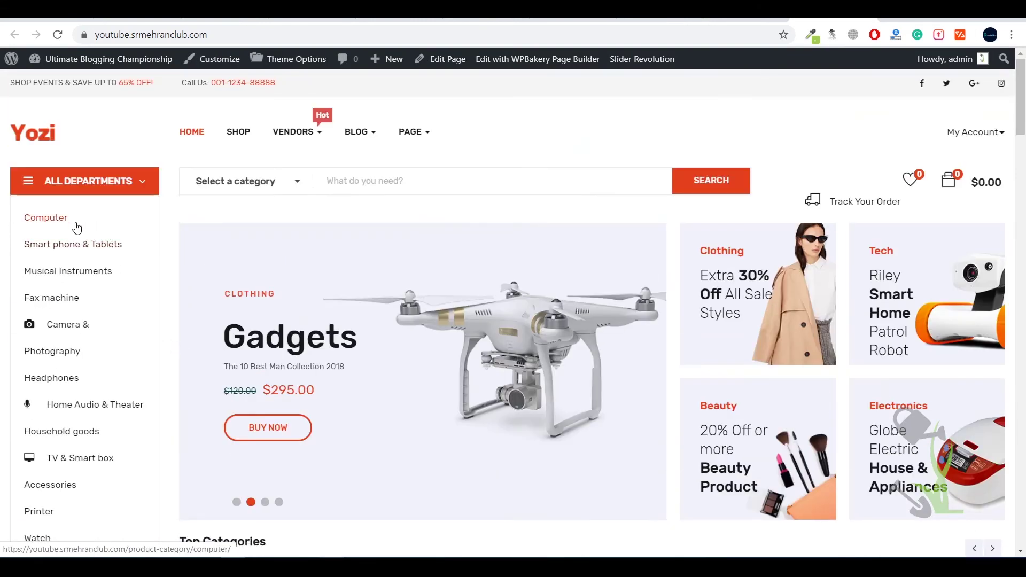
pyautogui.scroll(-11, 457, 258)
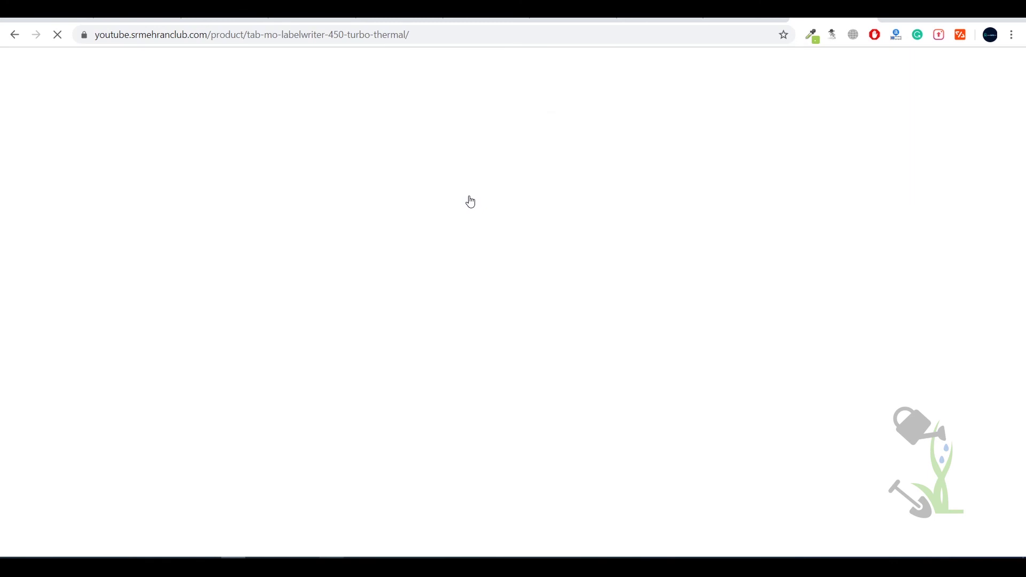
# Step: Scroll through the Tab MO LabelWriter 450 Turbo Thermal product page, priced $38.00
pyautogui.scroll(-7, 615, 283)
pyautogui.scroll(7, 687, 342)
pyautogui.scroll(-6, 688, 342)
pyautogui.scroll(2, 687, 342)
pyautogui.scroll(-20, 689, 342)
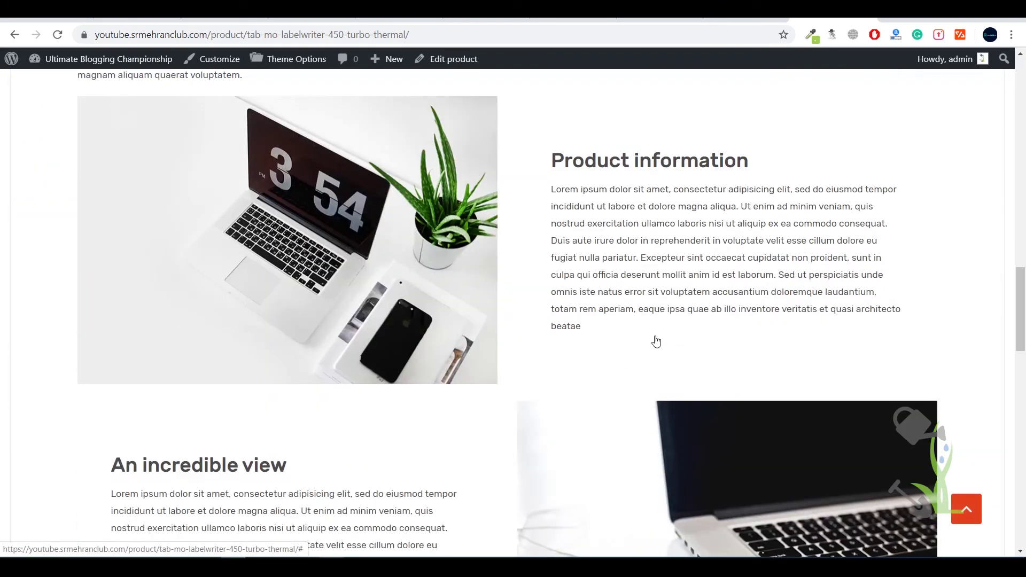
pyautogui.scroll(20, 582, 356)
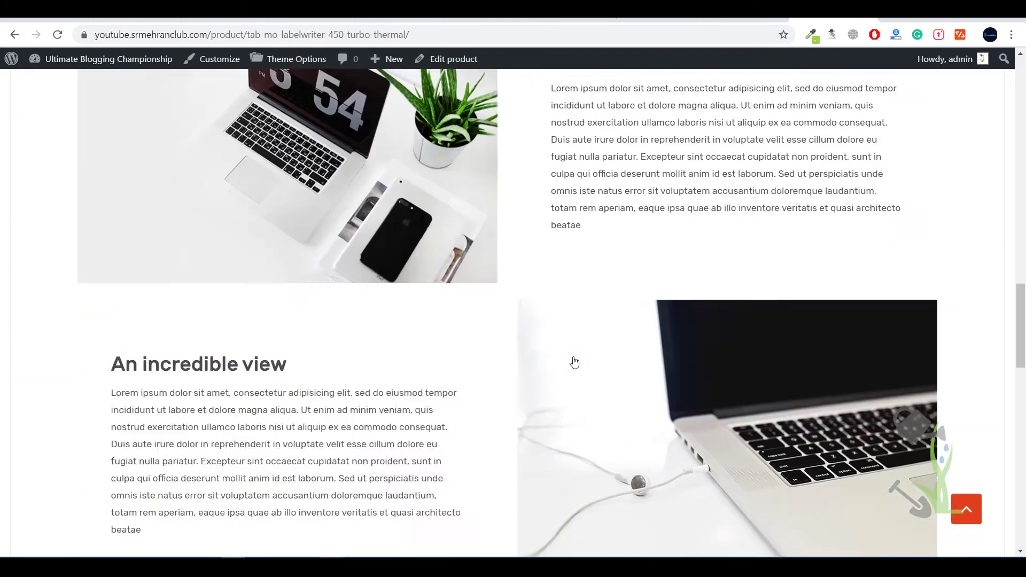
pyautogui.scroll(-7, 575, 358)
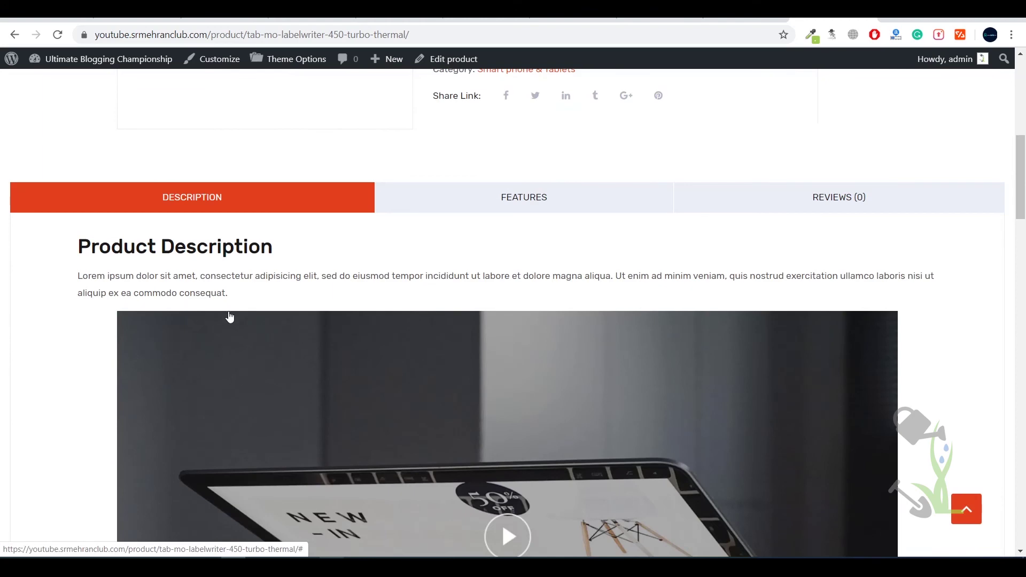
pyautogui.scroll(1, 213, 318)
# Step: View the product's Features specifications and Reviews, then return to the Description tab
pyautogui.click(522, 266)
pyautogui.scroll(-7, 476, 310)
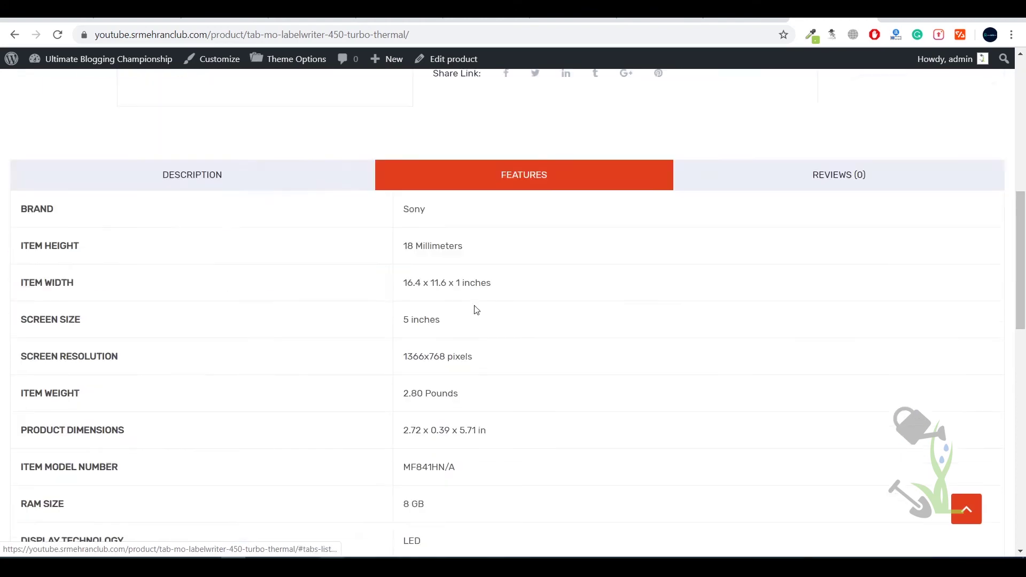
pyautogui.scroll(8, 451, 319)
pyautogui.click(763, 332)
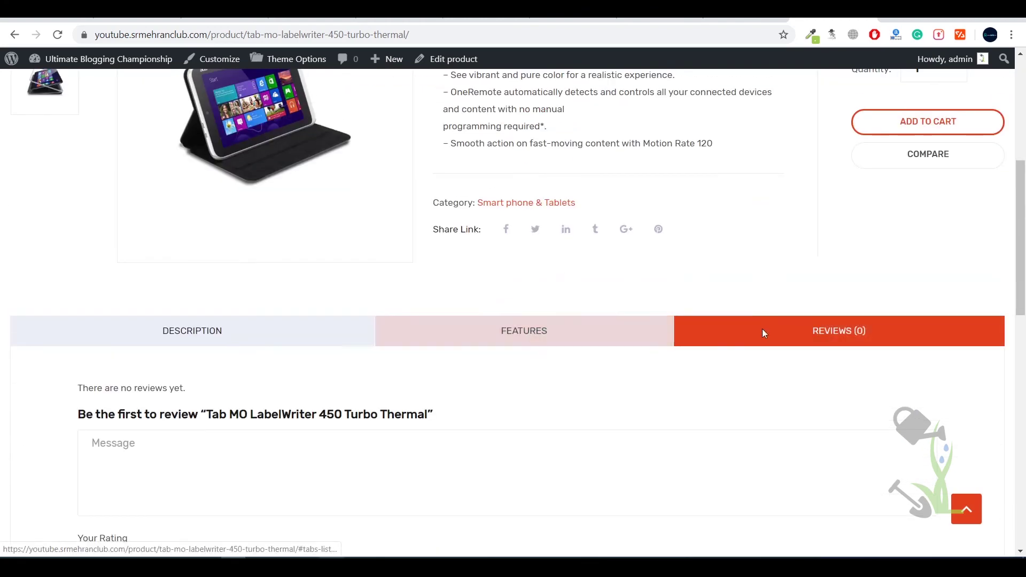
pyautogui.click(236, 337)
# Step: Scroll back to the top of the product page and go to the Shop page
pyautogui.scroll(6, 723, 302)
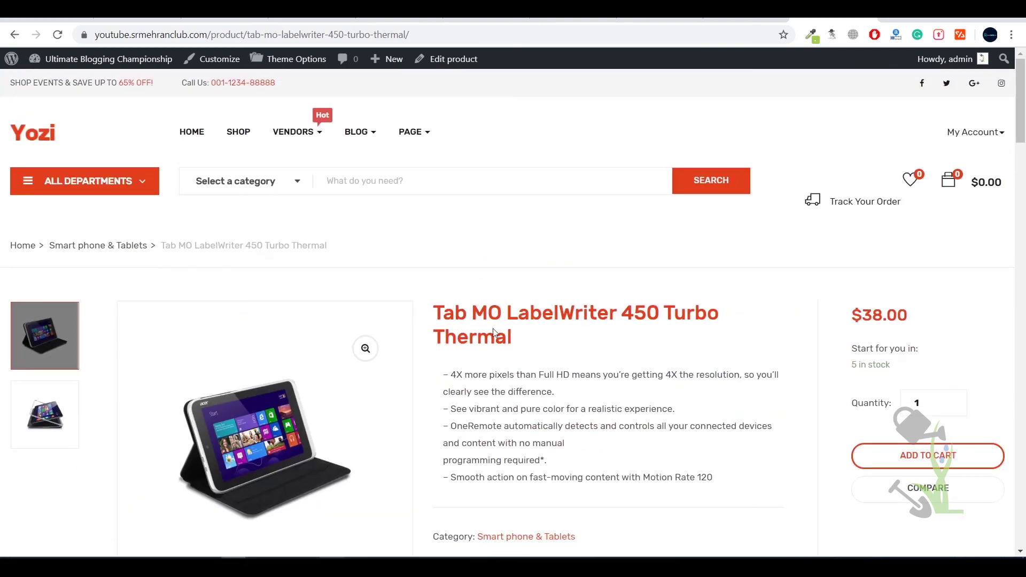
pyautogui.scroll(-10, 566, 337)
pyautogui.scroll(-15, 571, 339)
pyautogui.scroll(7, 431, 373)
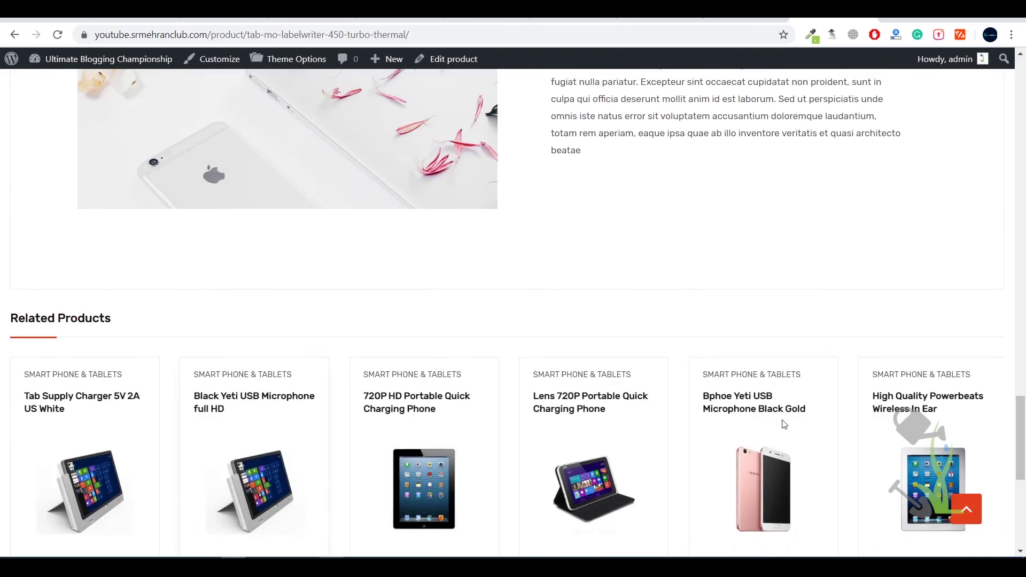
pyautogui.scroll(-4, 775, 421)
pyautogui.scroll(12, 800, 467)
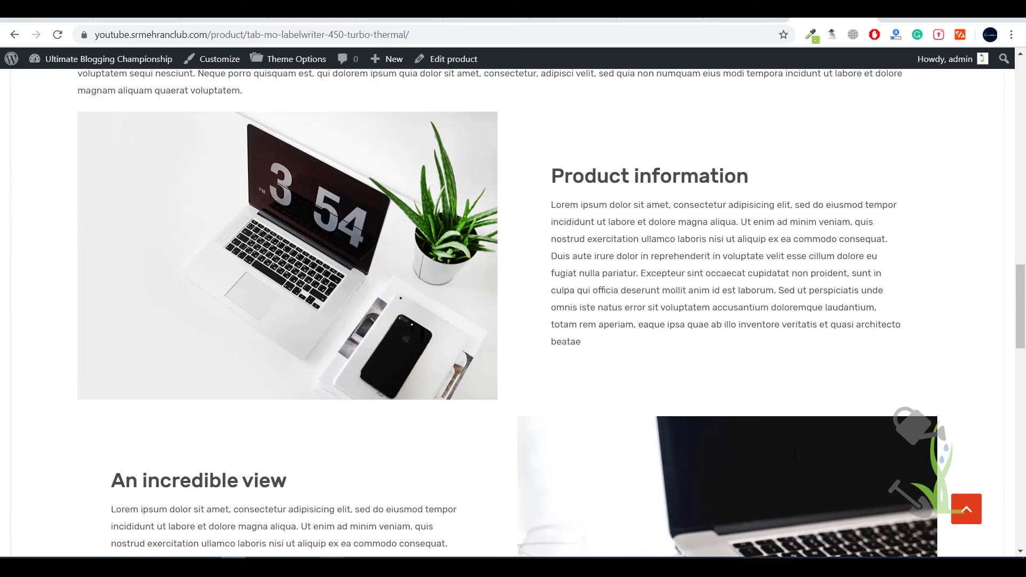
pyautogui.scroll(12, 794, 454)
pyautogui.click(238, 134)
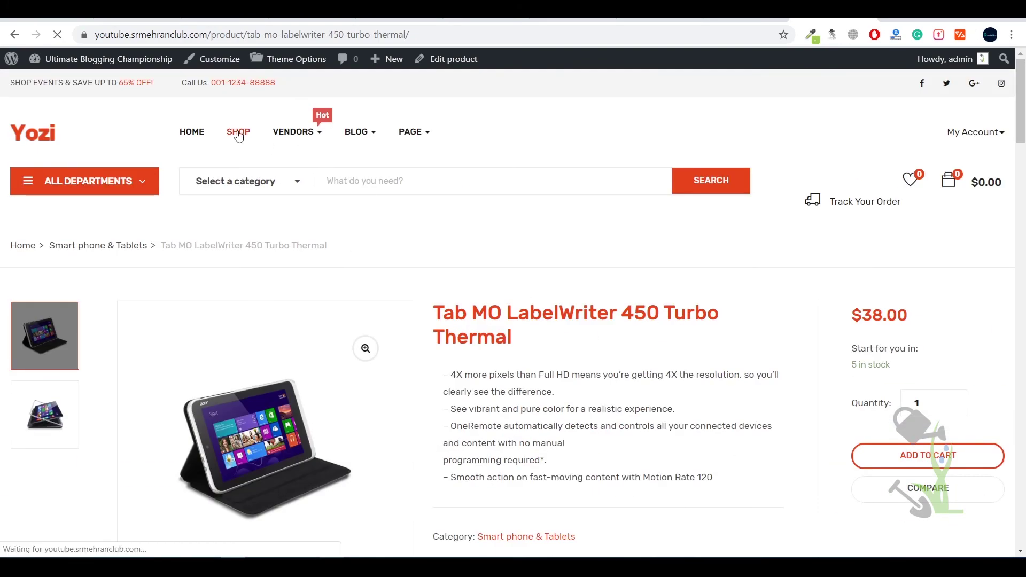
# Step: Browse the shop's 68-product grid, then return home via the Yozi logo
pyautogui.scroll(-9, 367, 259)
pyautogui.scroll(8, 362, 252)
pyautogui.scroll(-20, 171, 245)
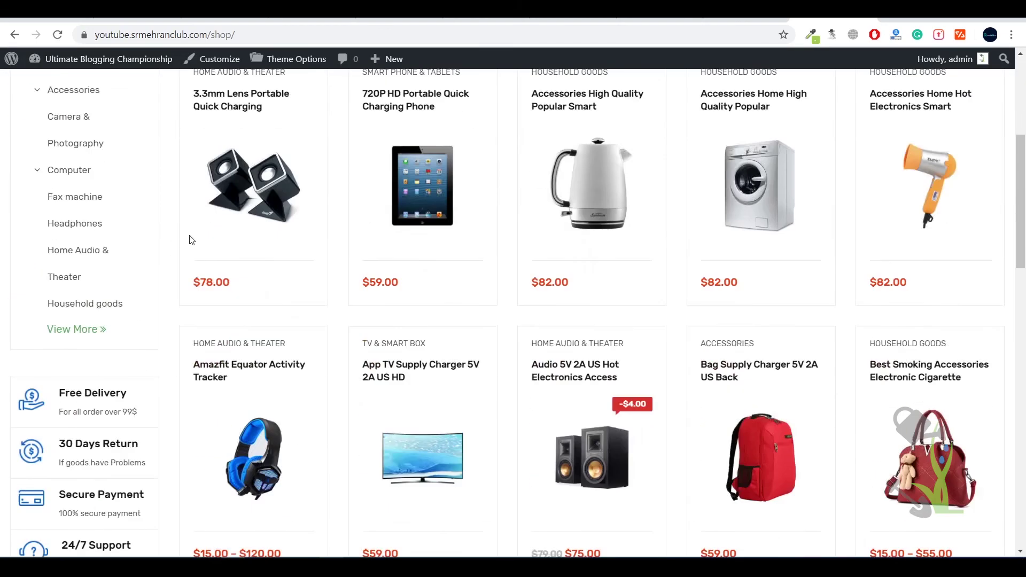
pyautogui.scroll(15, 297, 233)
pyautogui.scroll(9, 297, 234)
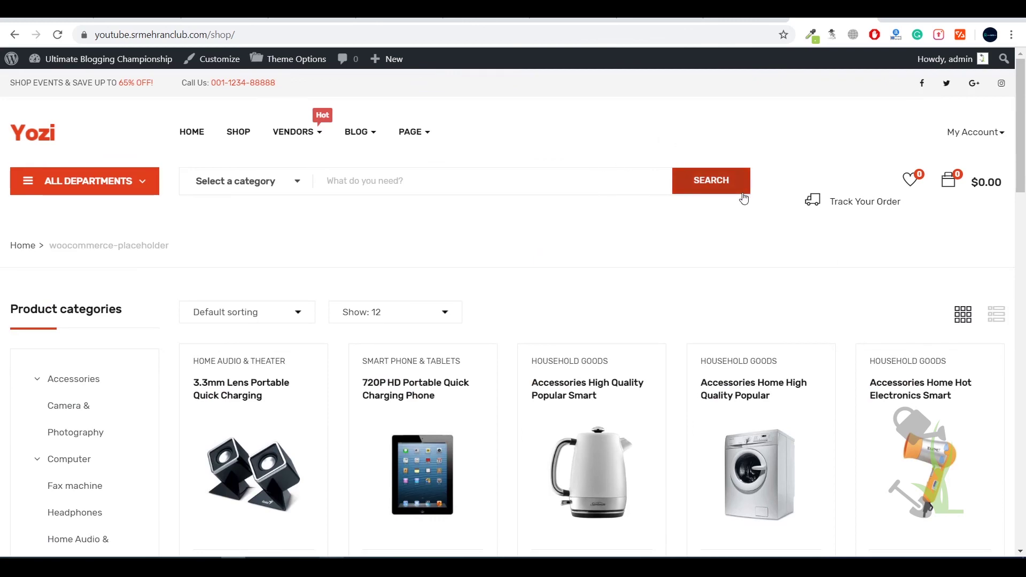
pyautogui.scroll(-14, 729, 223)
pyautogui.scroll(3, 678, 337)
pyautogui.scroll(10, 694, 199)
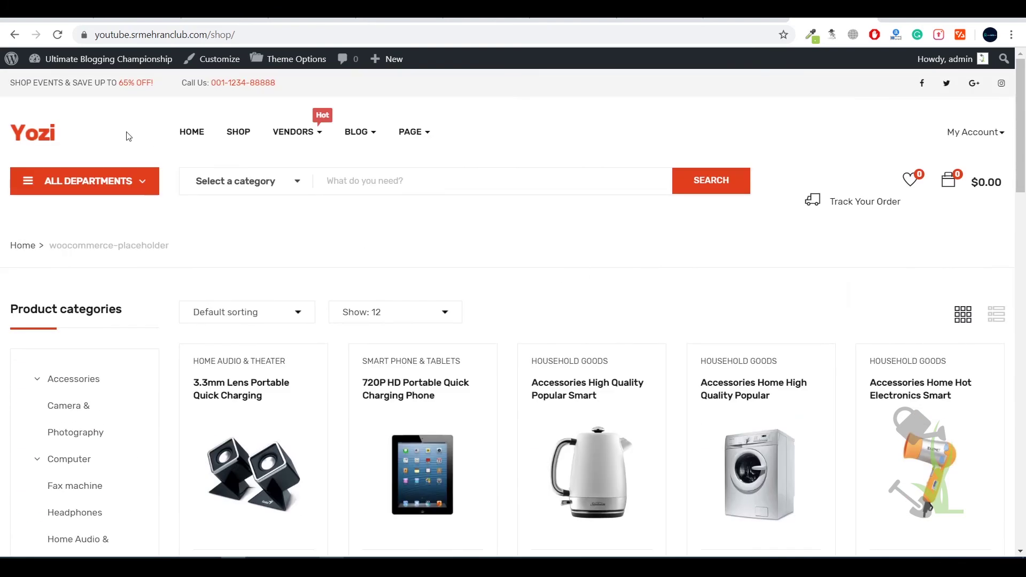
pyautogui.click(37, 140)
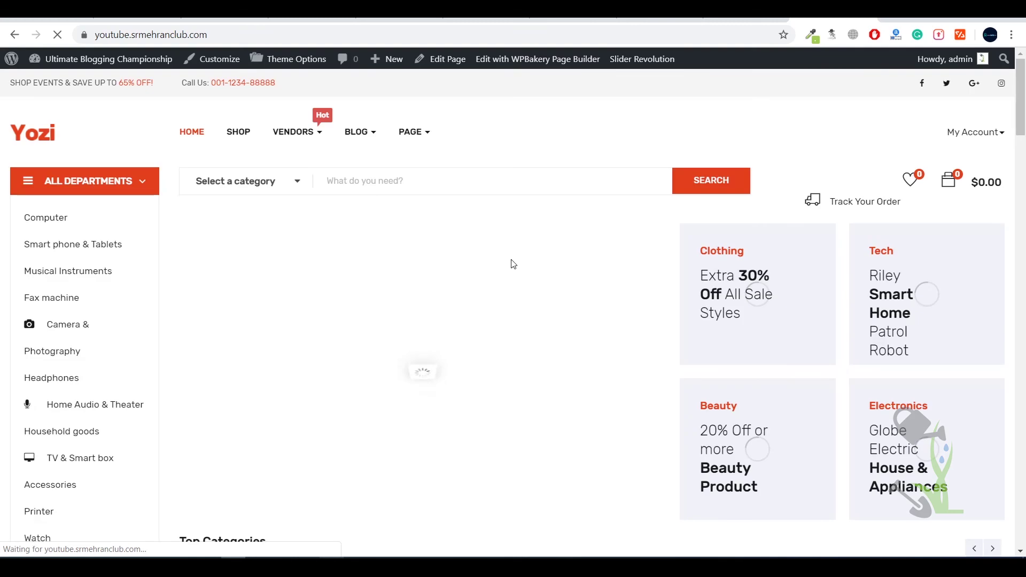
# Step: Scroll down to the priced Electronics row and the Home & Appliances section below it
pyautogui.scroll(-20, 668, 284)
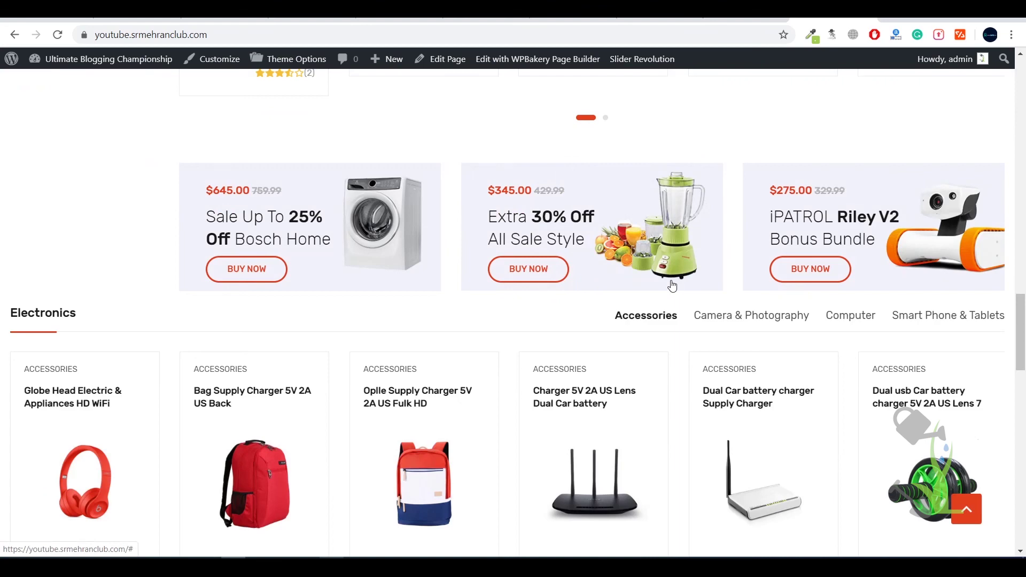
pyautogui.scroll(-6, 668, 281)
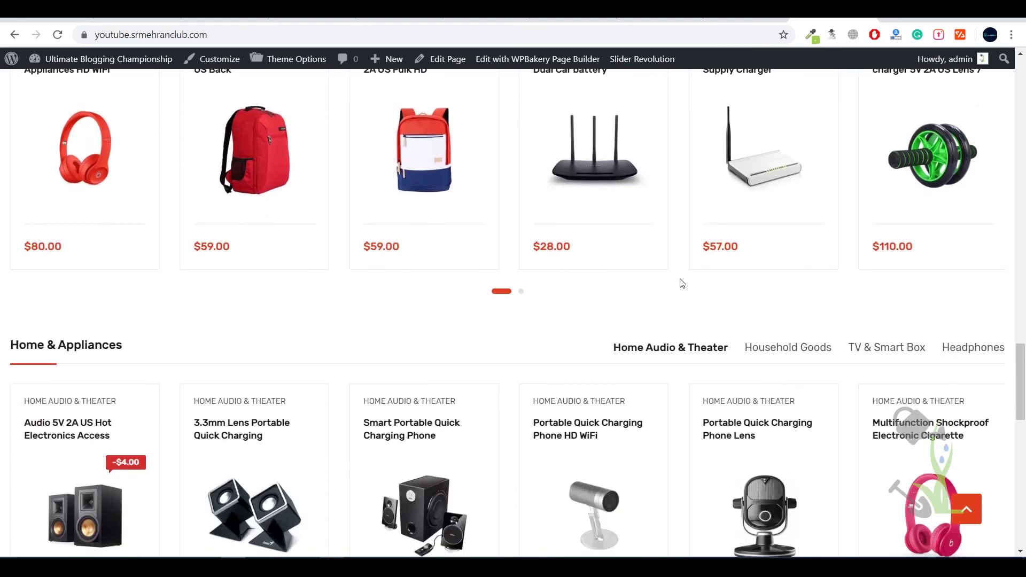